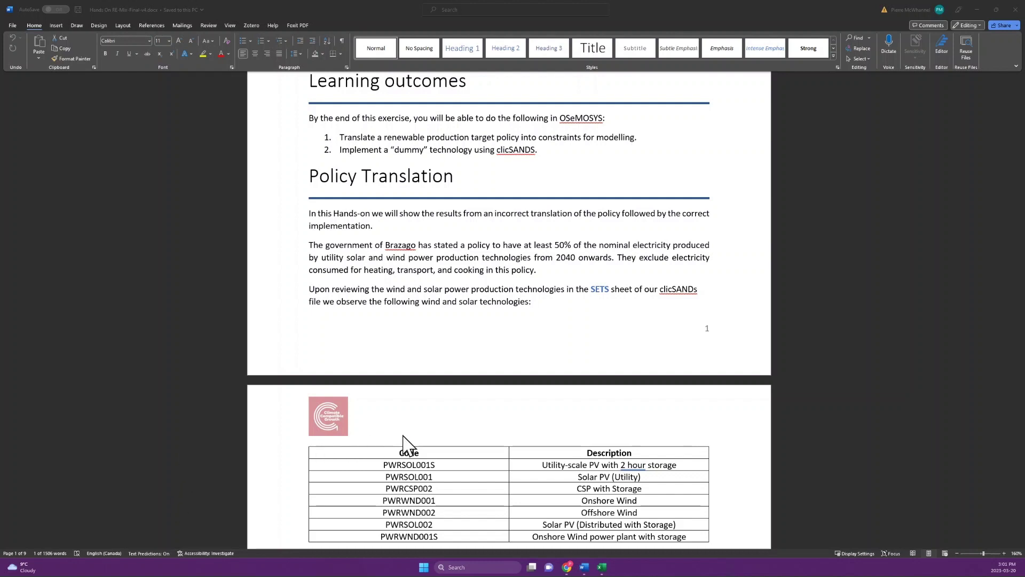
Step: Switch from the Word guide to the Brazago Base SAND-tsl.xlsm workbook in Excel
left_click(602, 567)
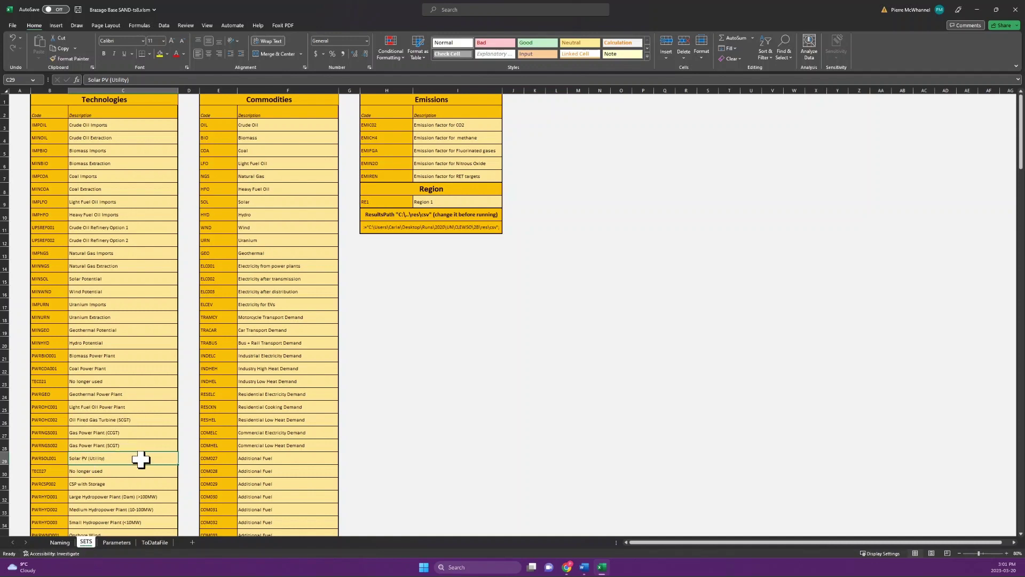
Step: Review the PWRSOL001, PWRWND001 and PWRWND002 codes in the SETS Technologies list
left_click_drag(41, 458, 140, 456)
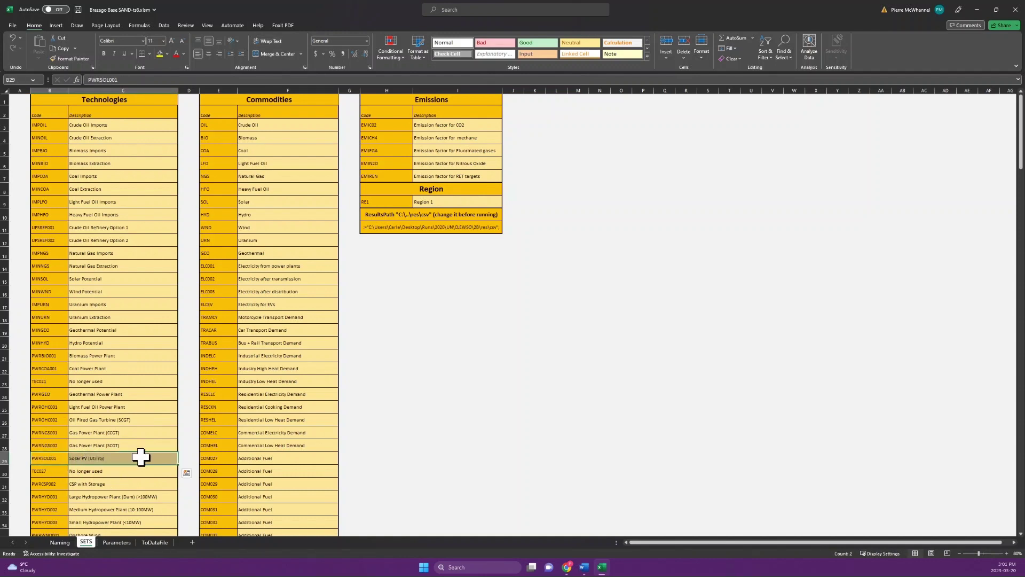
key("Down")
key("Down")
key("Down")
key("Down")
key("Down")
key("Down")
key("Down")
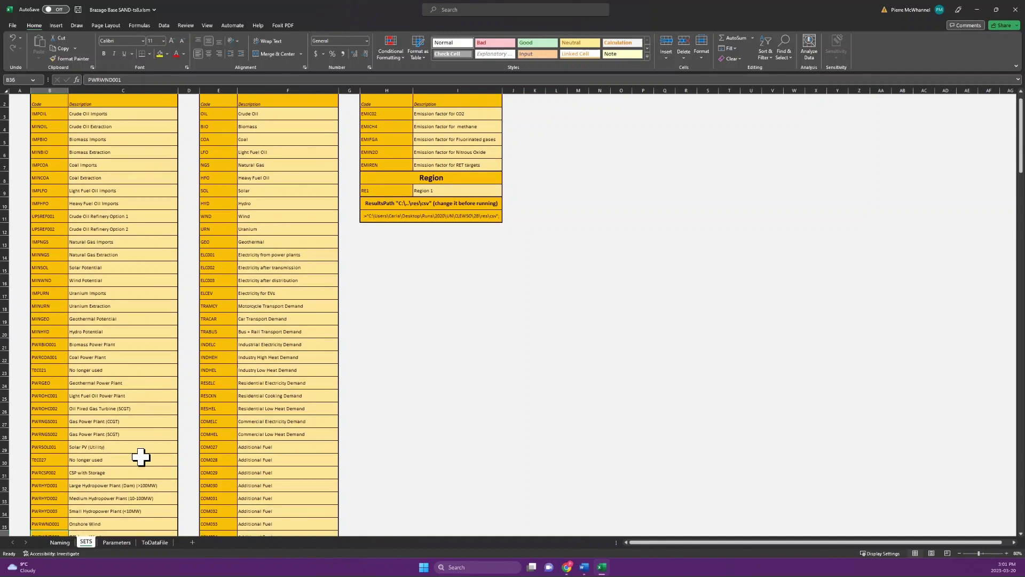
key("Up")
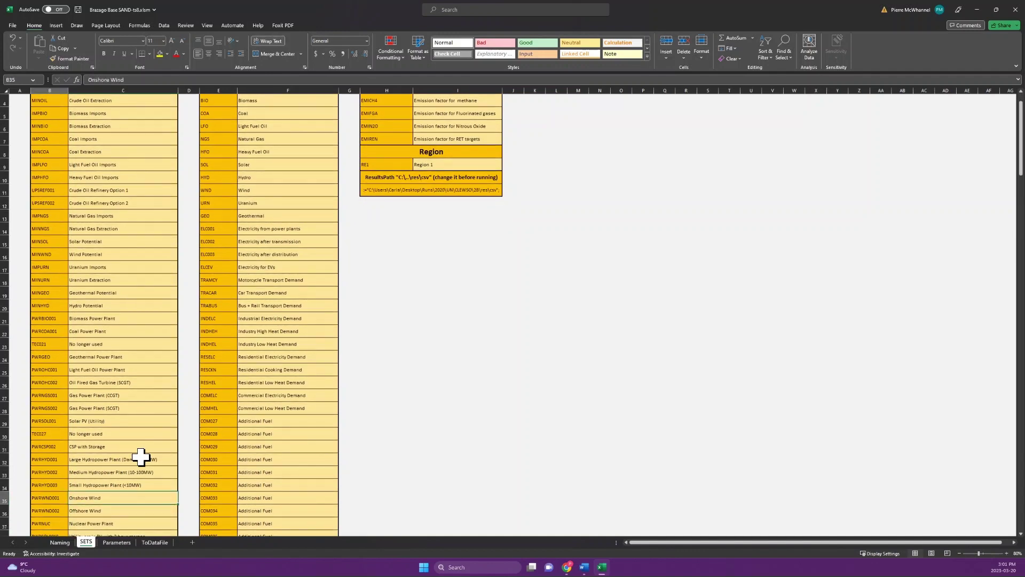
key("Down")
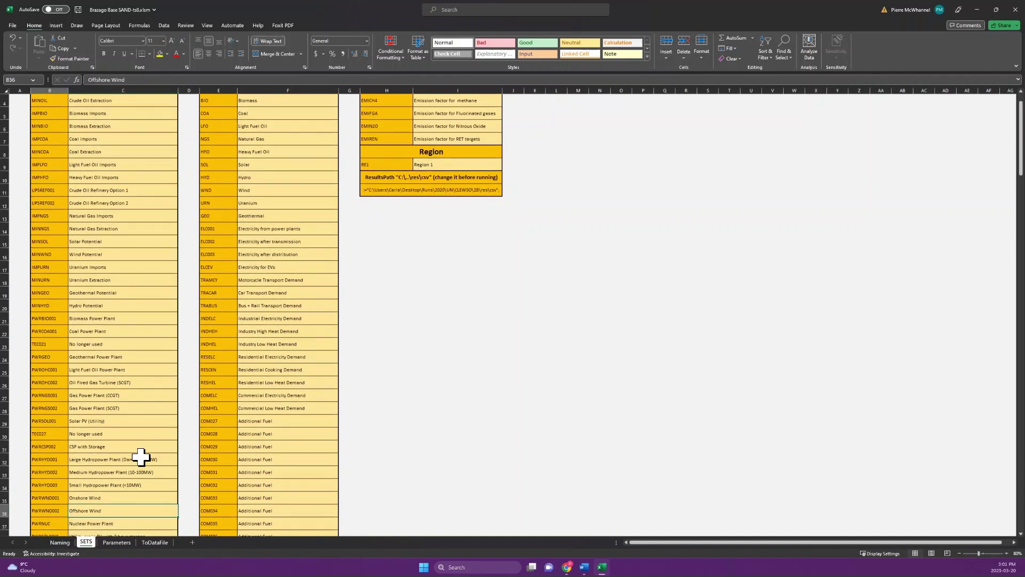
key("Right")
key("Down")
key("Down")
key("Down")
key("Down")
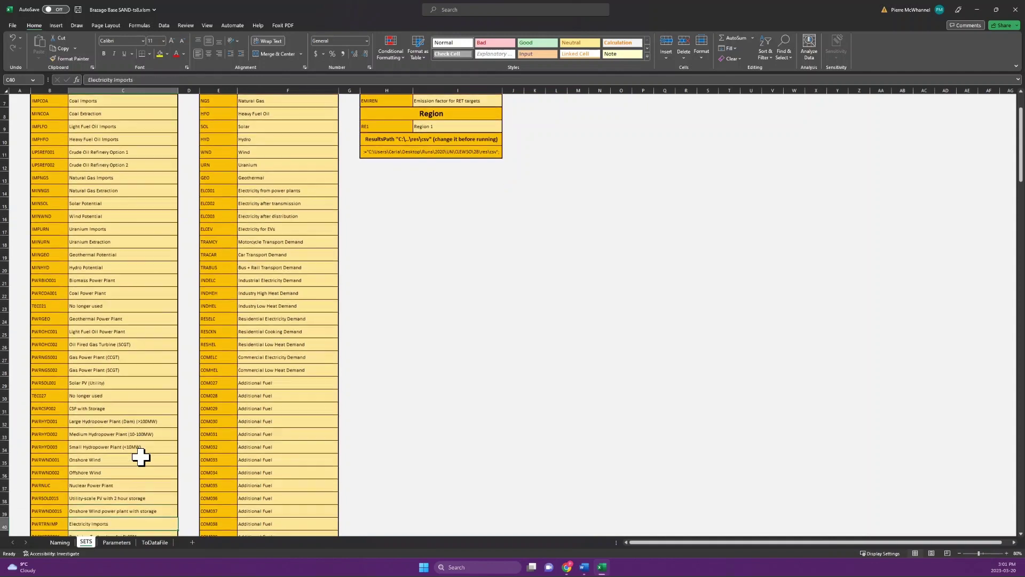
key("Down")
key("Up")
key("Up")
key("Up")
Step: Check PWRSOL001S and the storage-backed wind and solar entries, then go to the Parameters sheet
key("Left")
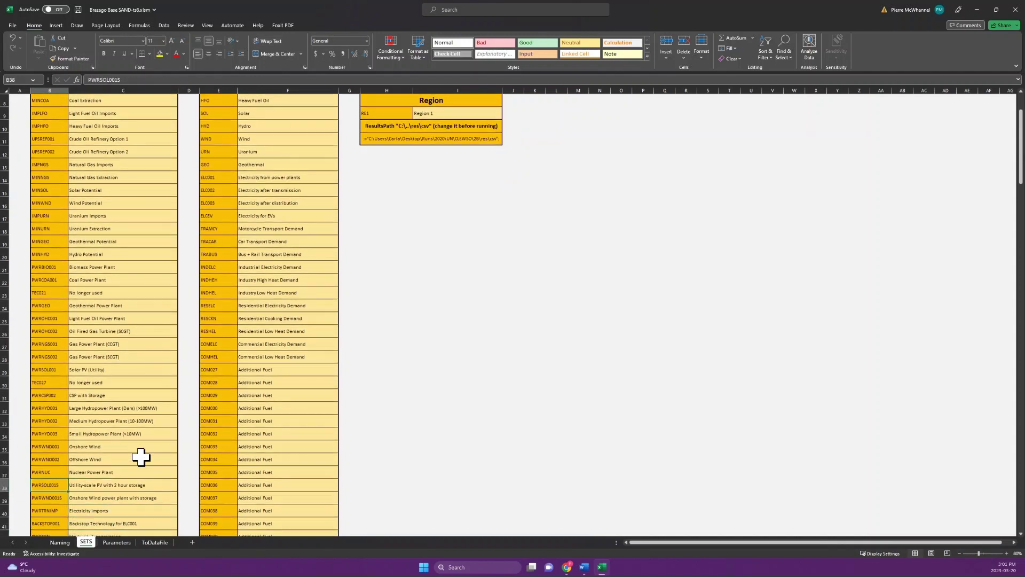
key("Right")
key("Down")
key("Up")
key("Down")
key("Down")
key("Down")
key("Up")
key("Up")
key("Down")
key("Down")
key("Down")
key("Down")
key("Down")
key("Down")
key("Down")
key("Up")
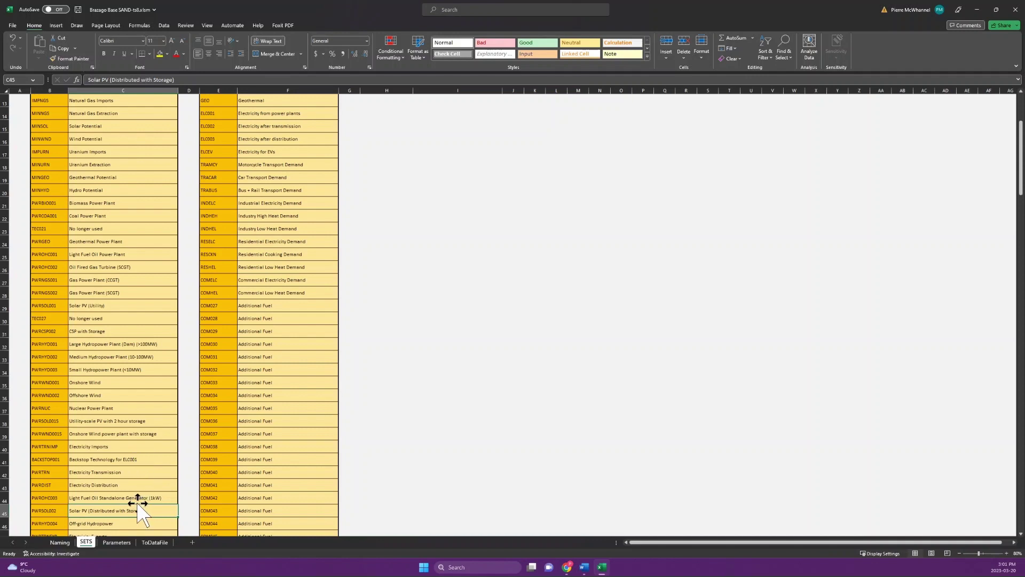
left_click(114, 543)
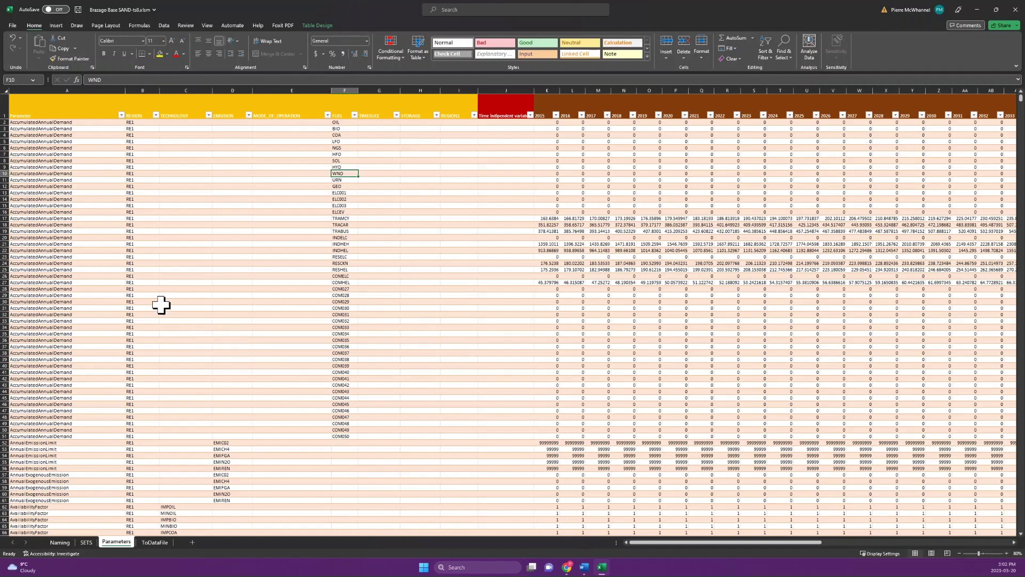
Step: Filter the Parameter column to OutputActivityRatio only
left_click(122, 116)
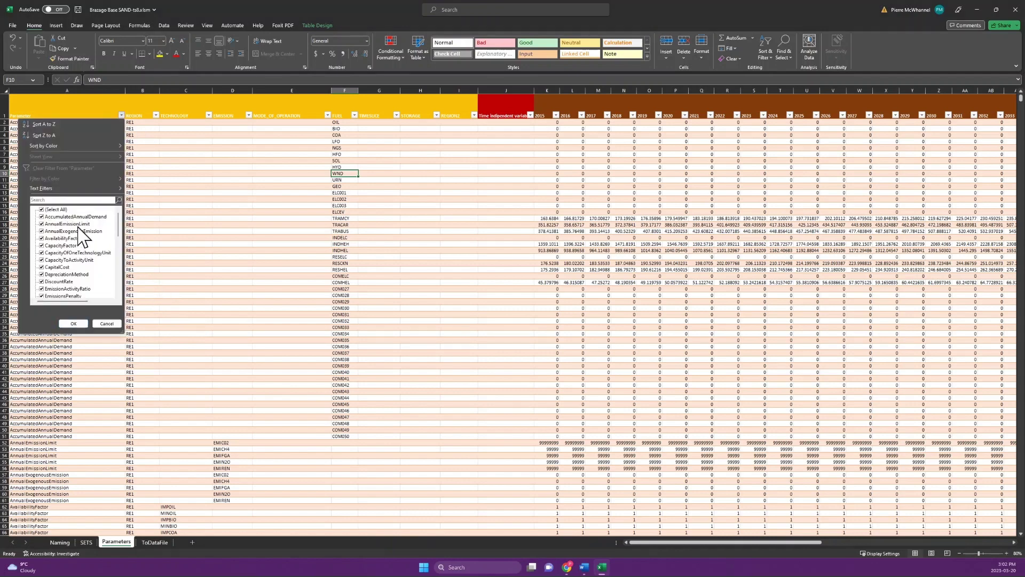
left_click(42, 209)
type("output")
left_click(73, 323)
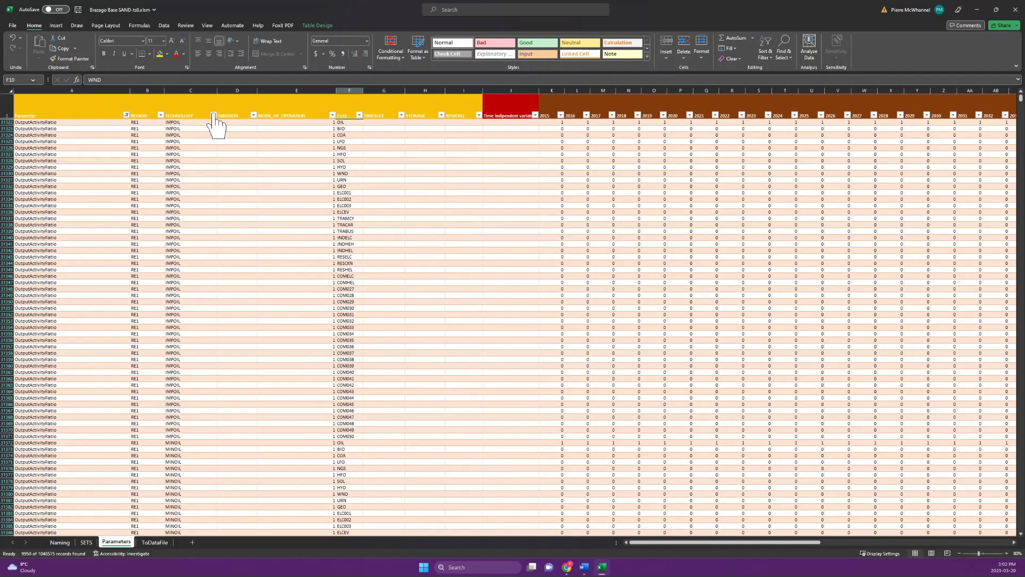
Step: Filter TECHNOLOGY to the PWR solar and wind codes, including PWRSOL001S, PWRSOL002, PWRWND001, PWRWND001S, PWRWND002
left_click(214, 114)
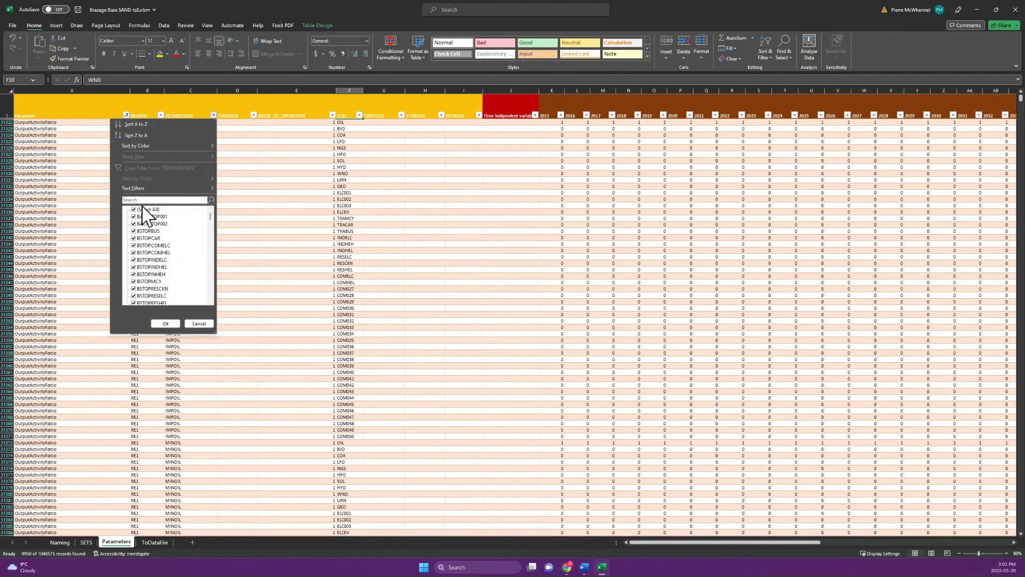
left_click(142, 209)
type("pwr")
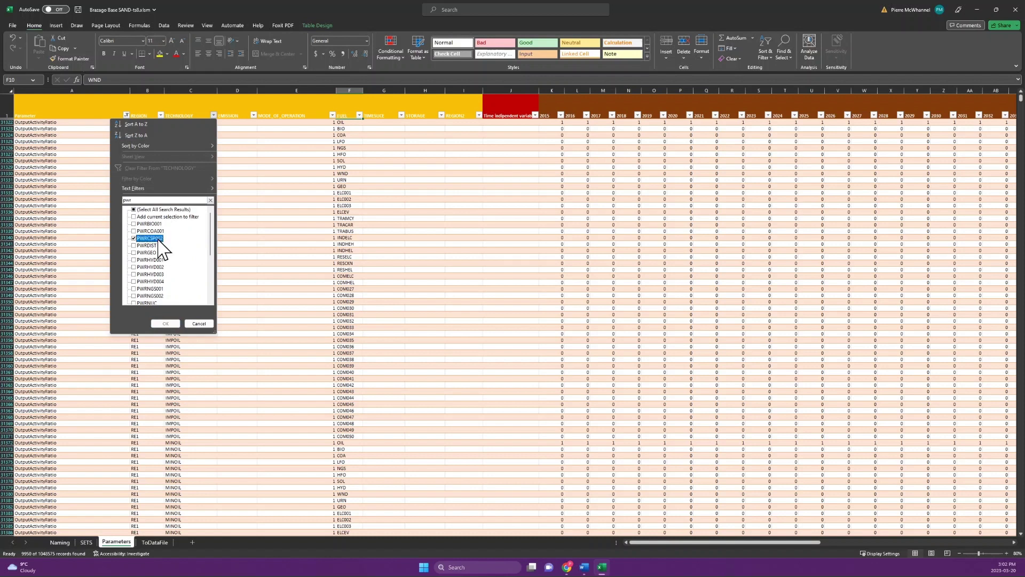
scroll(212, 252, "down", 1)
left_click_drag(211, 246, 211, 267)
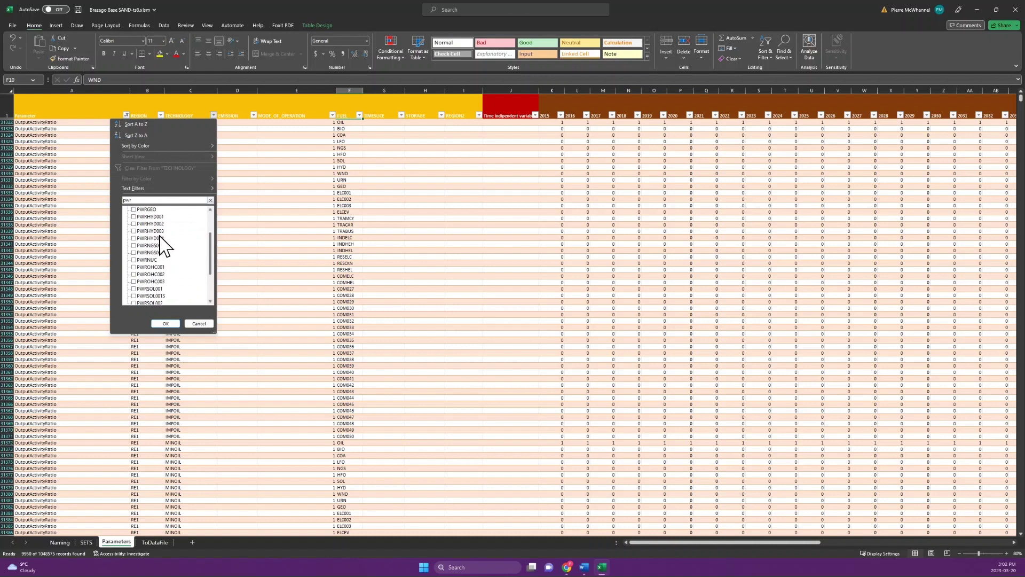
left_click(149, 295)
left_click(149, 301)
left_click_drag(211, 270, 210, 299)
left_click(151, 282)
left_click(152, 288)
left_click(152, 296)
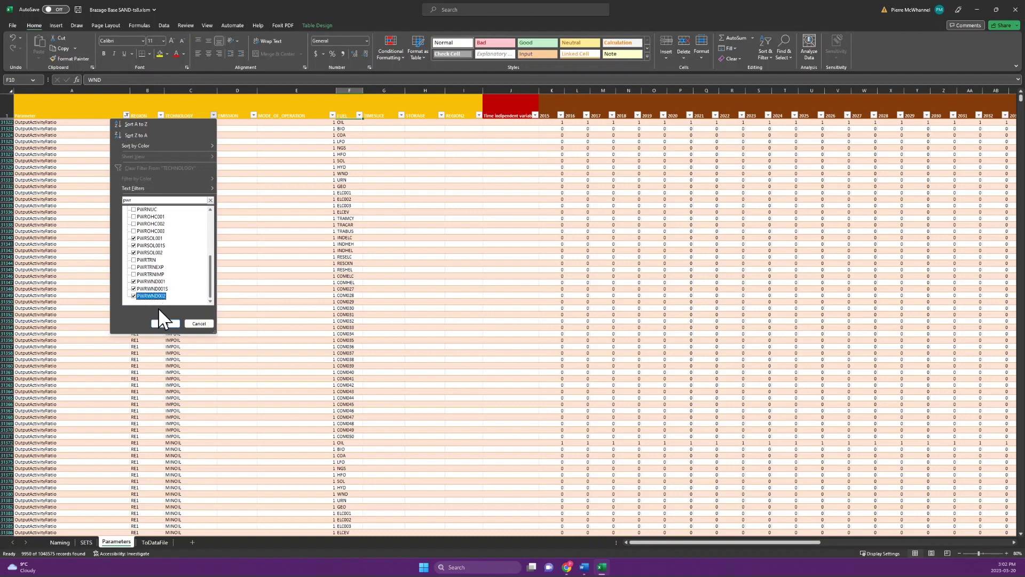
left_click(165, 324)
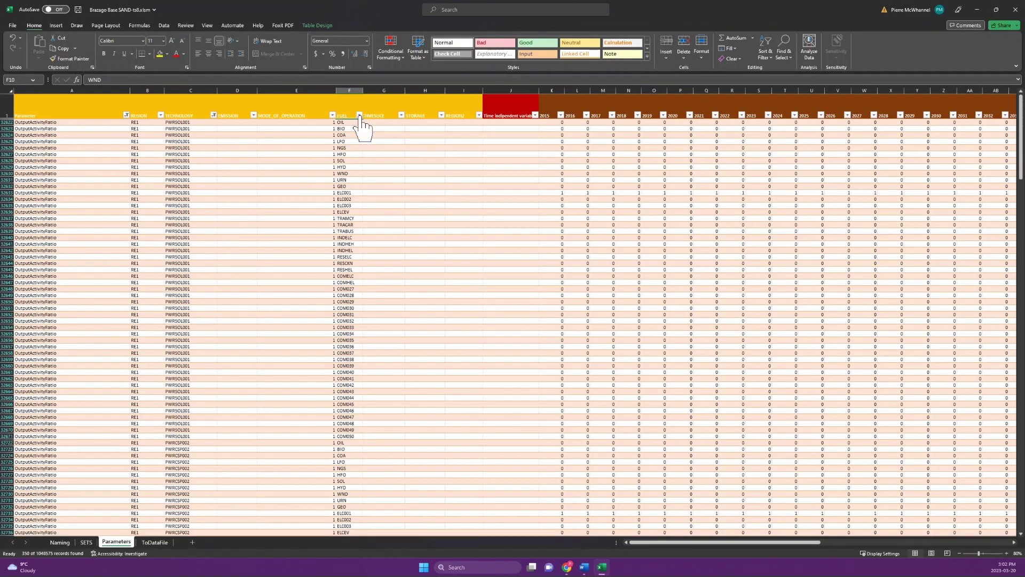
Step: Filter the FUEL column to ELC001 only
left_click(359, 116)
left_click(291, 199)
type("elc001")
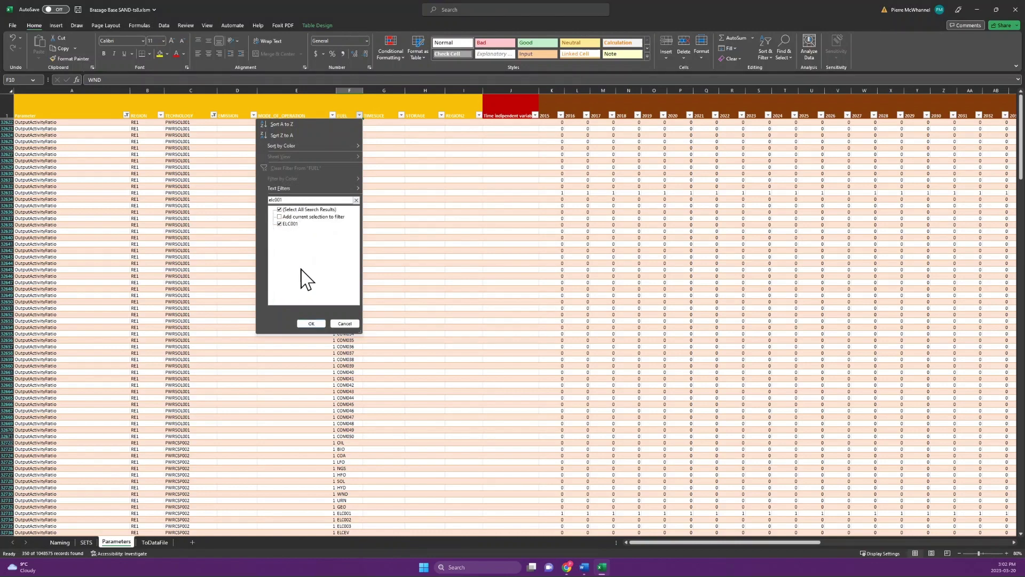
left_click(311, 324)
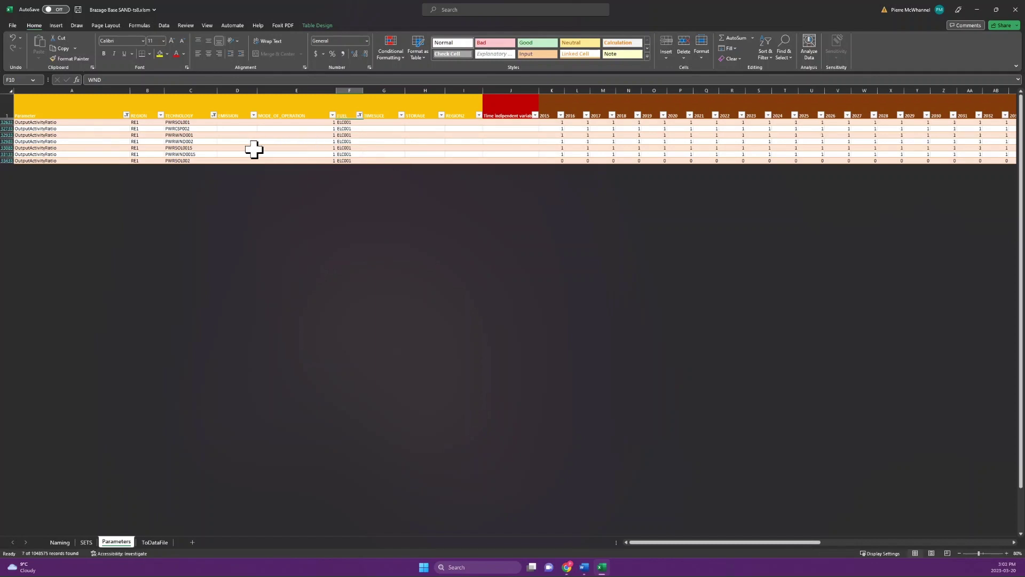
Step: Select the seven filtered solar and wind rows from TECHNOLOGY across to the year columns
left_click_drag(187, 123, 563, 155)
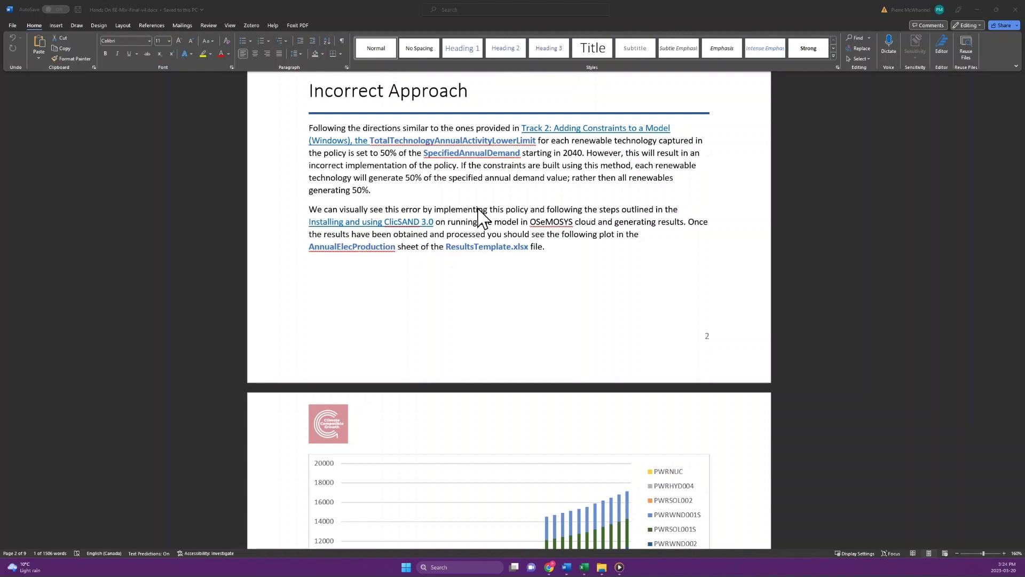
Step: Scroll the Word guide past the stacked bar chart to the Correct Approach heading
scroll(470, 299, "down", 3)
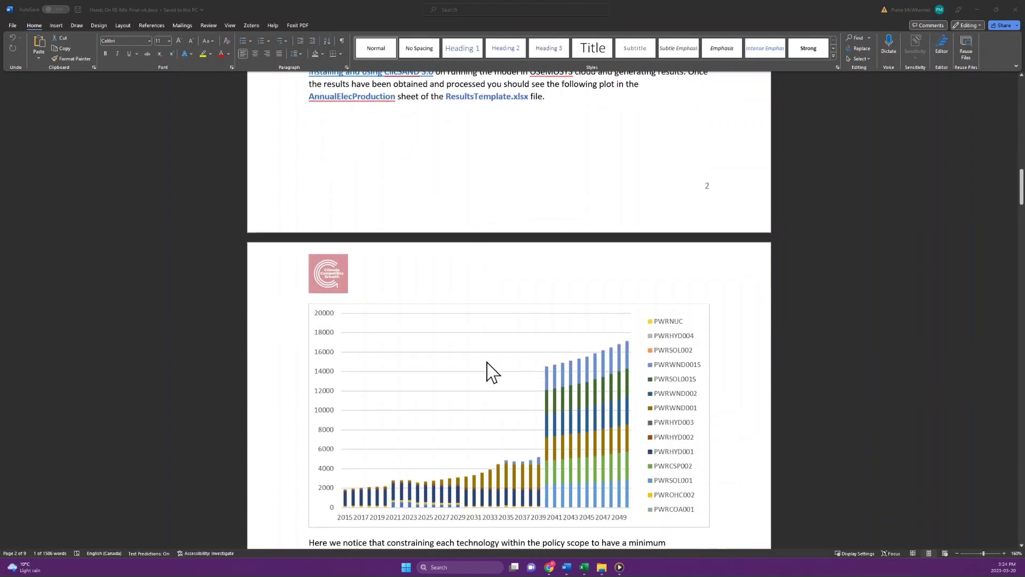
scroll(487, 372, "down", 2)
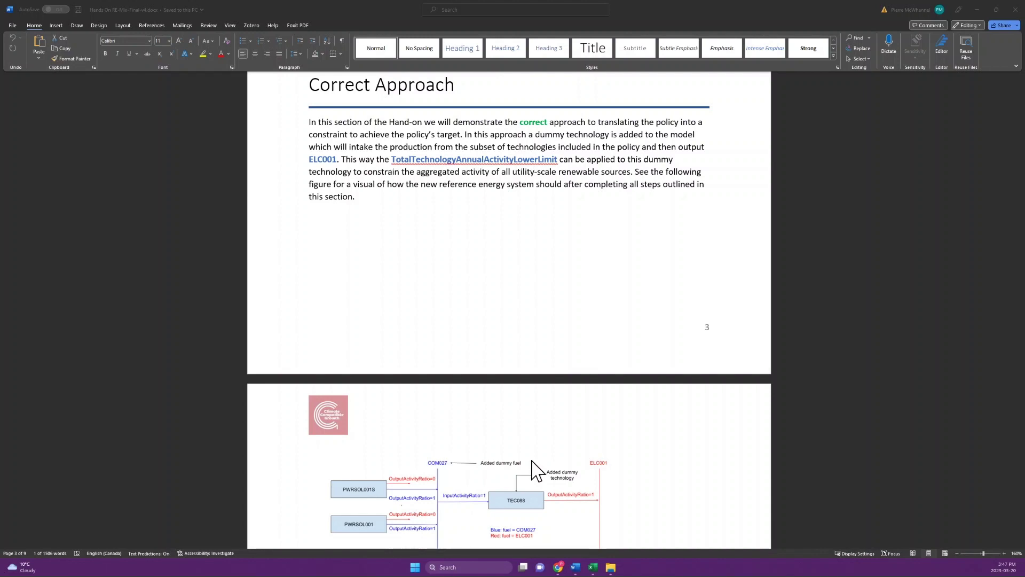
Step: Scroll down to the TEC088 diagram and the Create Dummy Technology section
scroll(478, 499, "down", 5)
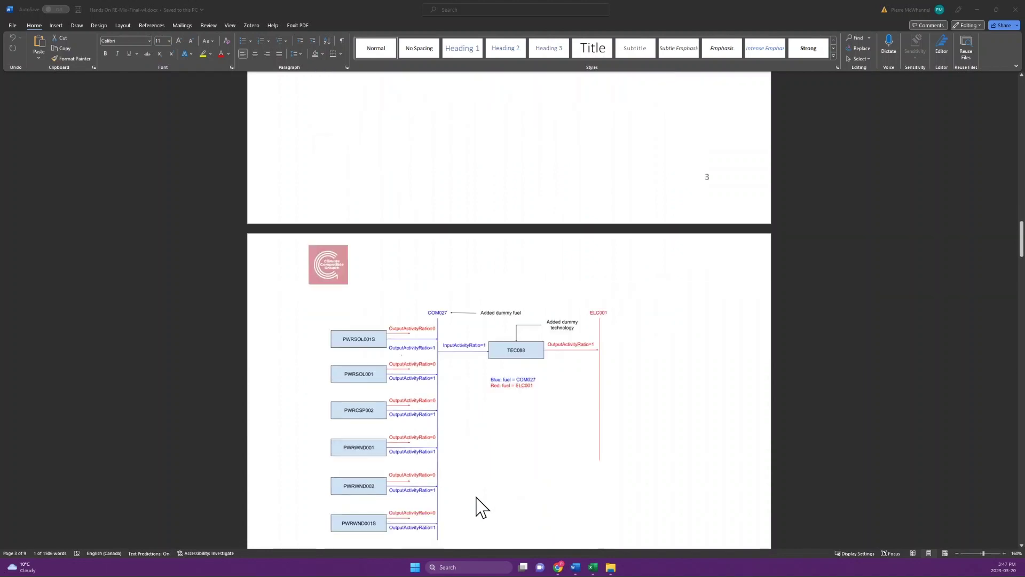
scroll(477, 498, "down", 1)
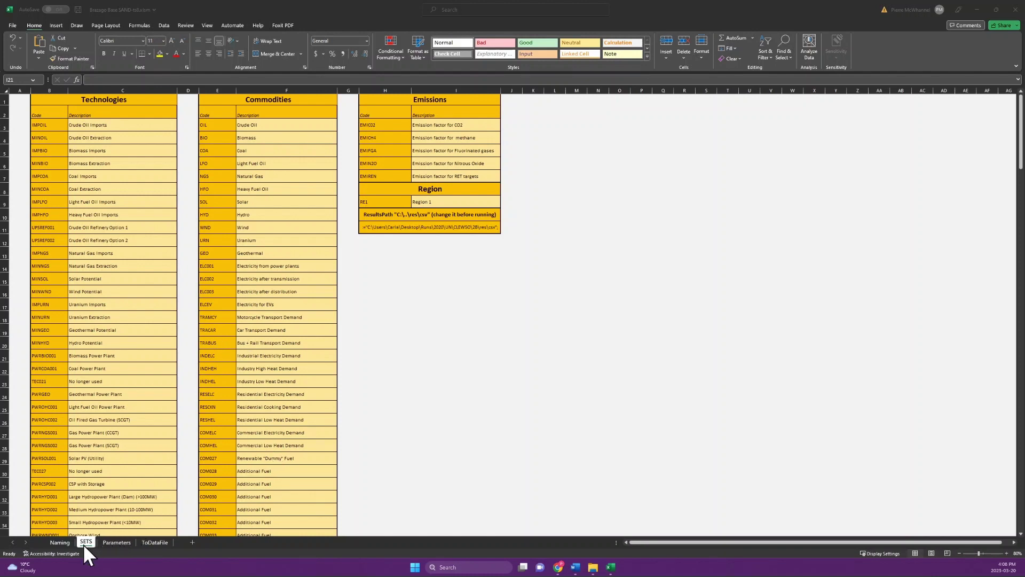
Step: Locate the Renewable "Dummy" Technology TEC088 in the SETS Technologies list
key("Down")
key("Down")
key("Left")
key("Left")
key("Left")
key("Left")
key("Left")
key("Down")
key("Down")
key("Down")
key("Down")
key("Left")
key("Down")
key("Down")
key("Down")
key("Down")
key("Down")
key("Down")
key("Down")
key("Down")
key("Down")
key("Down")
key("Down")
key("Down")
key("Down")
key("Down")
key("Down")
key("Down")
key("Down")
key("Down")
key("Down")
key("Down")
key("Down")
key("Down")
key("Down")
key("Down")
key("Down")
key("Down")
key("Down")
key("Down")
key("Down")
key("Down")
key("Down")
key("Down")
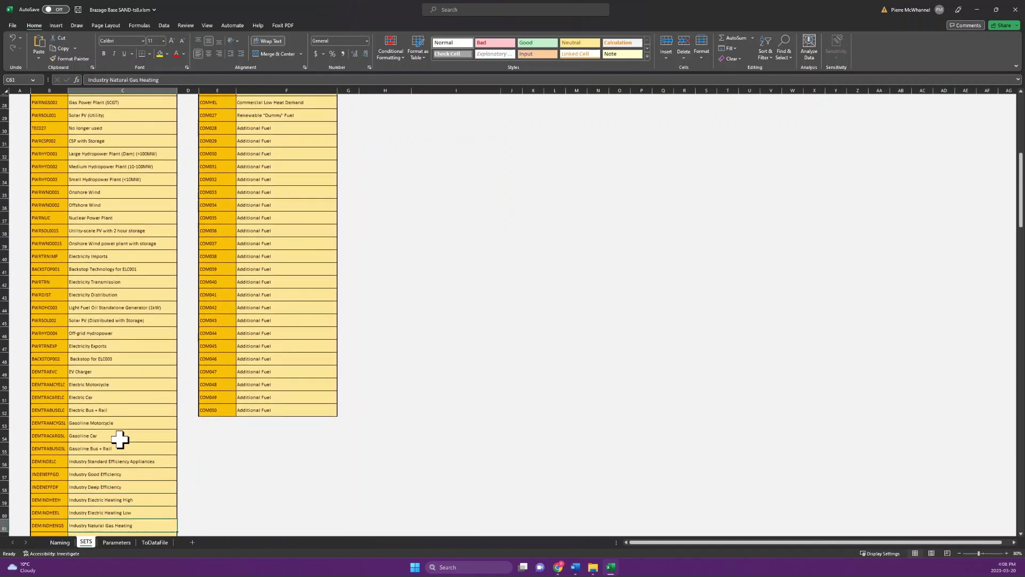
key("Down")
key("Down")
key("Down")
key("Down")
key("Down")
key("Down")
key("Down")
key("Down")
key("Down")
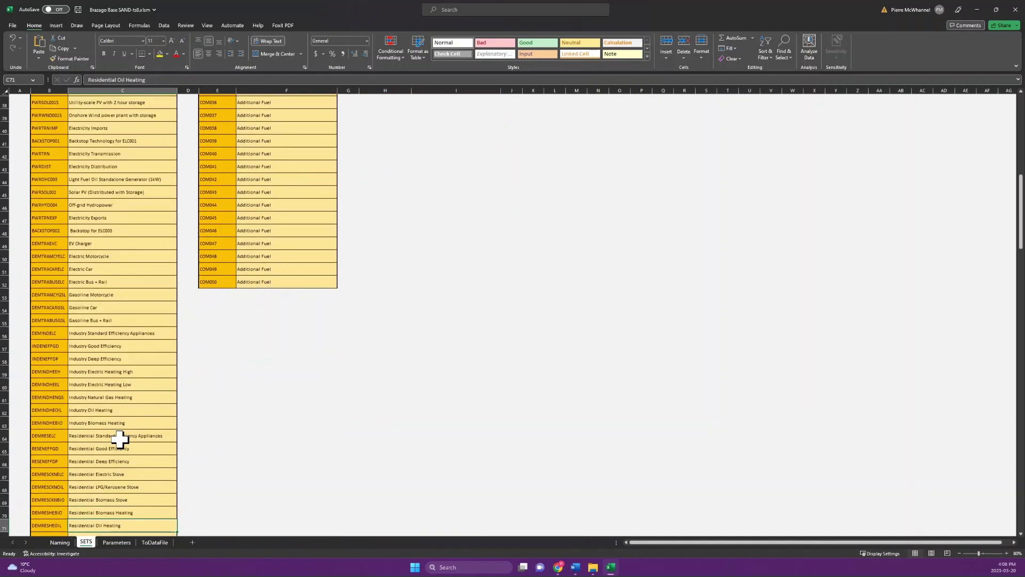
key("Down")
key("Down")
key("Down")
key("Down")
key("Down")
key("Down")
key("Down")
key("Down")
key("Down")
key("Down")
key("Down")
key("Down")
key("Down")
key("Down")
key("Down")
key("Down")
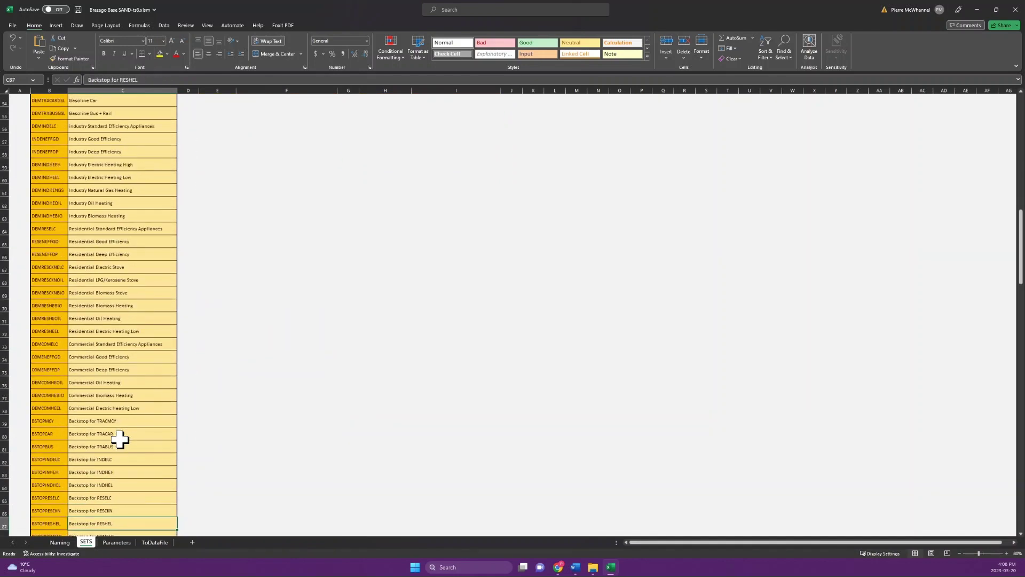
key("Down")
key("Down")
key("Down")
key("Down")
key("Down")
key("Down")
key("Down")
key("Down")
key("Down")
key("Down")
key("Down")
key("Down")
key("Down")
key("Down")
key("Down")
key("Down")
key("Up")
key("Up")
key("Up")
key("Up")
key("Up")
key("Up")
key("Up")
key("Up")
key("Up")
key("Up")
key("Up")
key("Up")
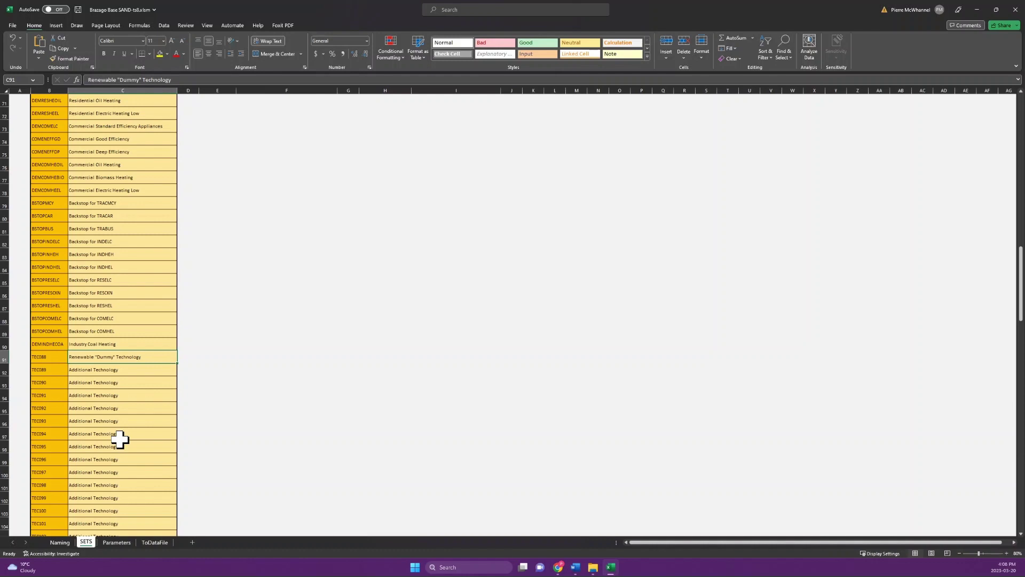
key("Up")
key("Up")
key("Up")
key("Up")
key("Up")
key("Up")
key("Up")
key("Up")
key("Up")
key("Up")
key("Up")
key("Up")
key("Up")
key("Up")
key("Up")
key("Up")
key("Up")
key("Up")
key("Up")
key("Up")
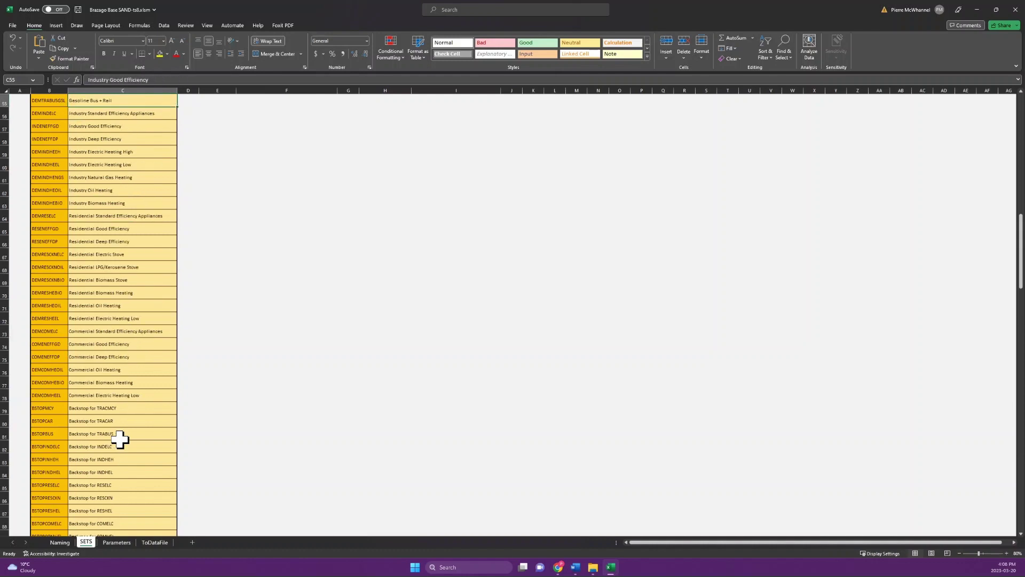
key("Up")
key("Up")
key("Up")
key("Up")
key("Up")
key("Up")
key("Up")
key("Up")
key("Up")
key("Up")
key("Up")
key("Up")
key("Up")
key("Up")
key("Up")
key("Up")
key("Up")
key("Up")
key("Up")
key("Up")
Step: Find COM027, Renewable "Dummy" Fuel, in the SETS fuel list
key("Up")
key("Up")
key("Up")
key("Up")
key("Up")
key("Up")
key("Up")
key("Right")
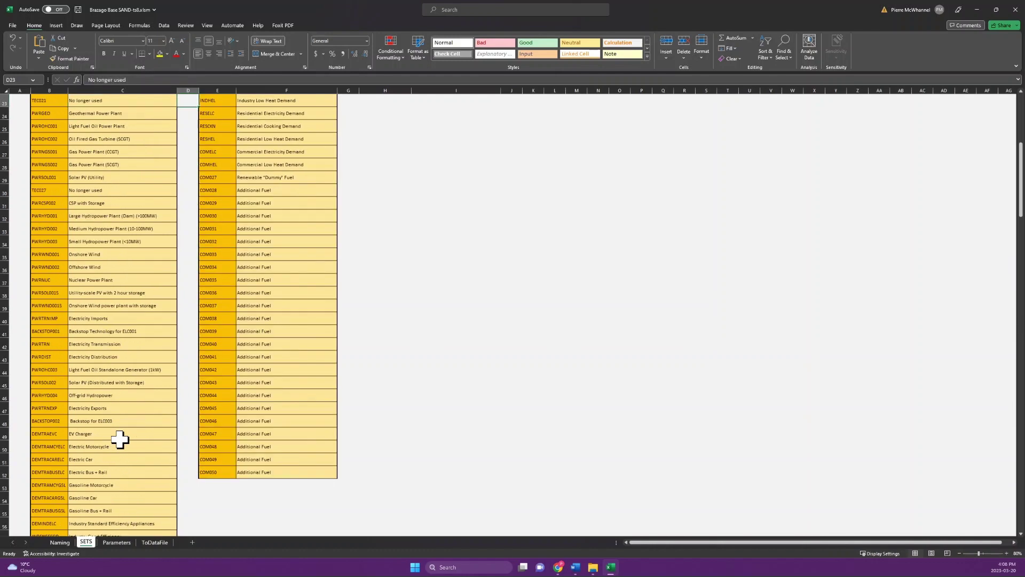
key("Right")
key("Right")
key("Up")
key("Down")
key("Down")
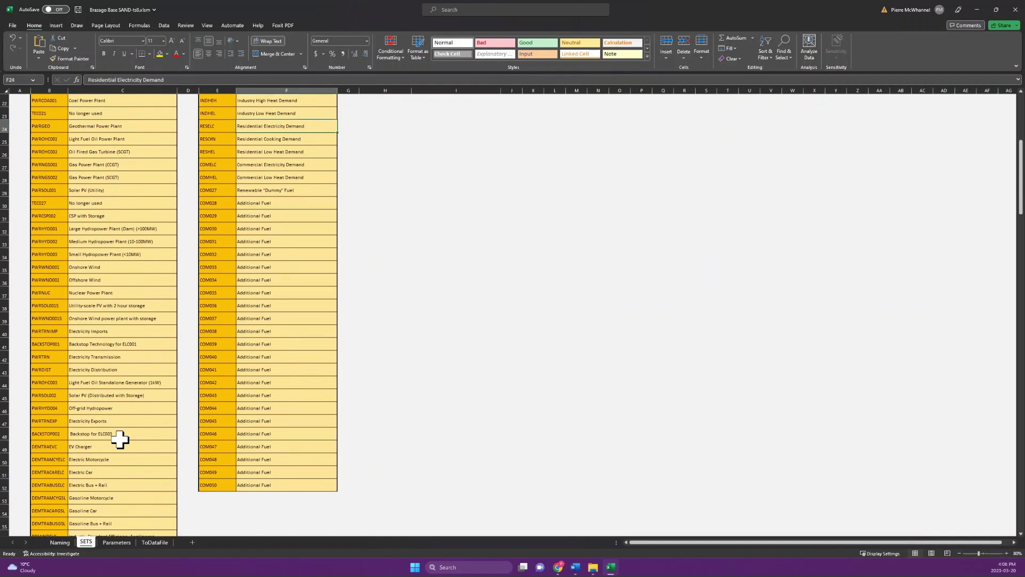
key("Down")
key("Down")
key("Down")
key("Down")
key("Down")
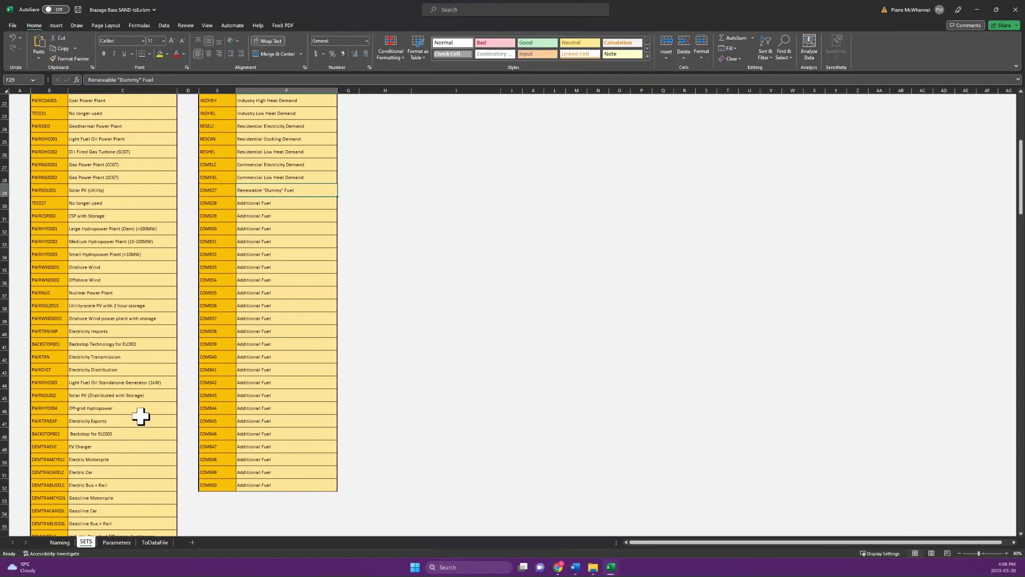
left_click(117, 542)
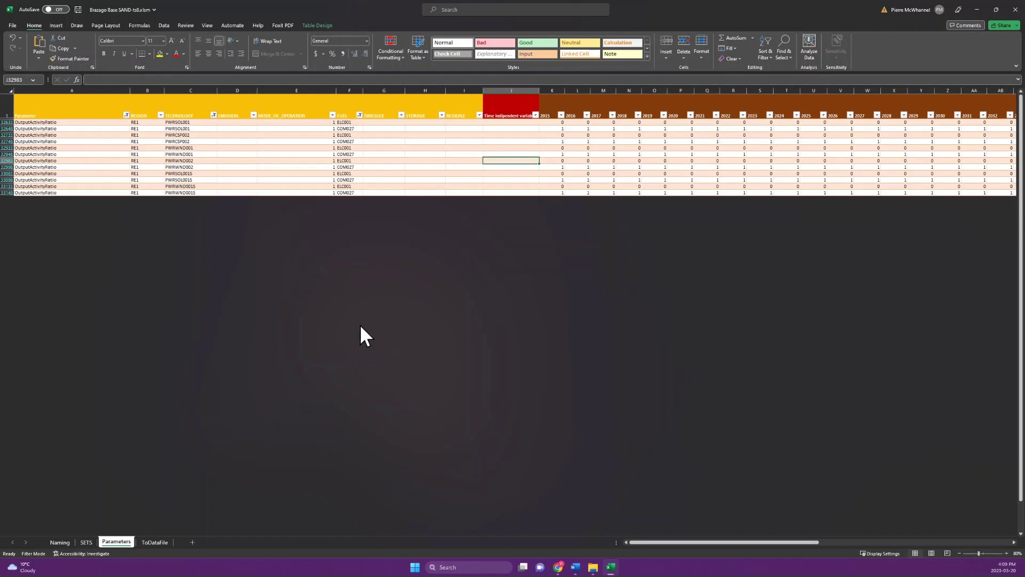
left_click_drag(551, 123, 558, 193)
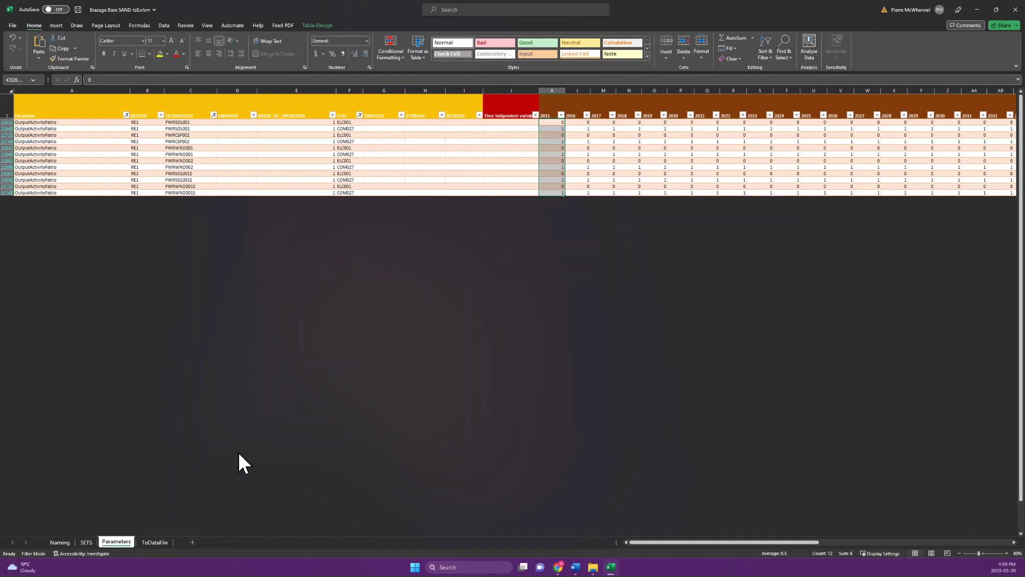
key("ctrl+v")
Step: Filter the TECHNOLOGY column to TEC088 and inspect its 2015 value
left_click(188, 147)
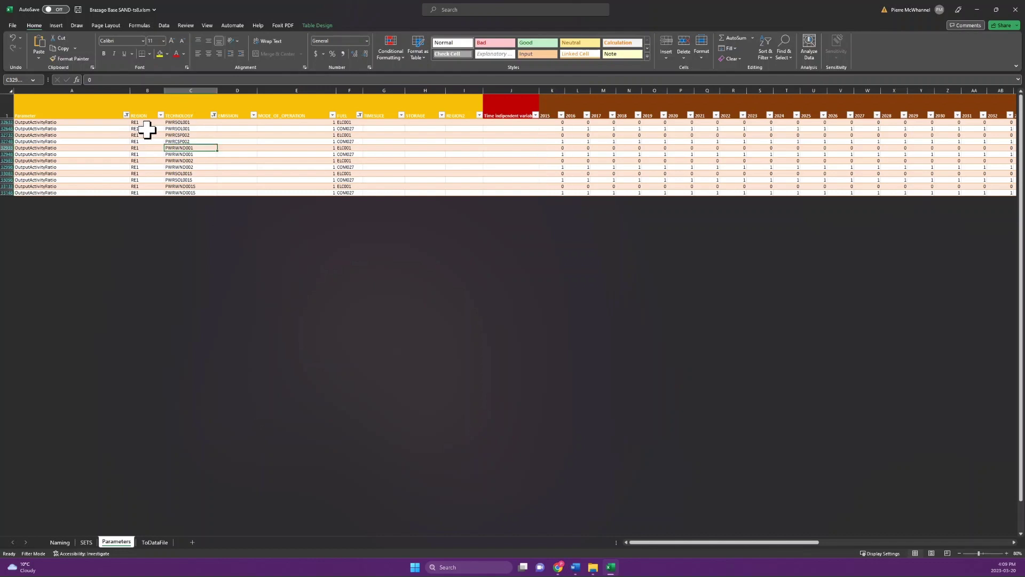
left_click(212, 122)
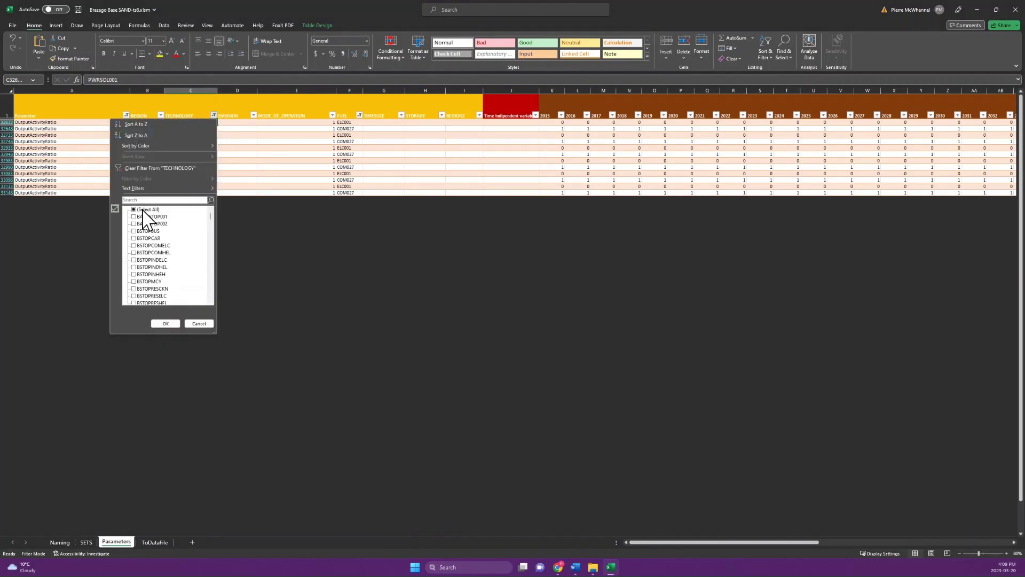
left_click(142, 210)
left_click(160, 199)
type("tec088")
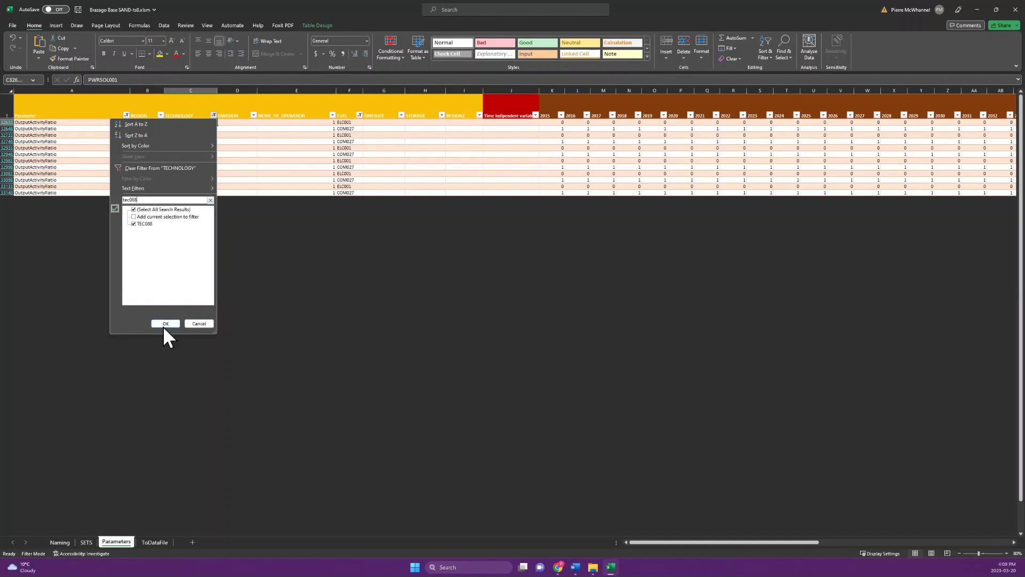
left_click(165, 324)
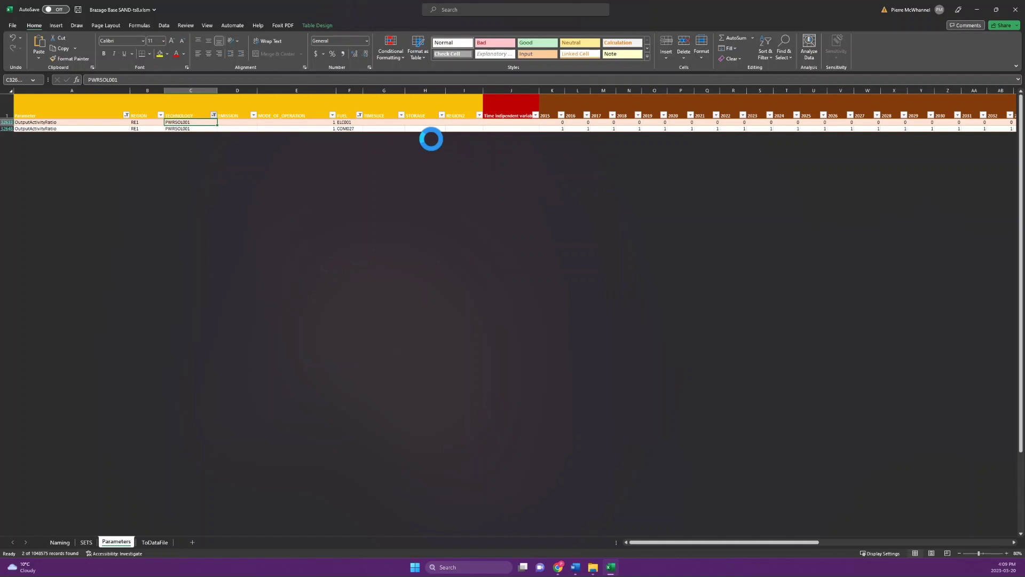
left_click(542, 124)
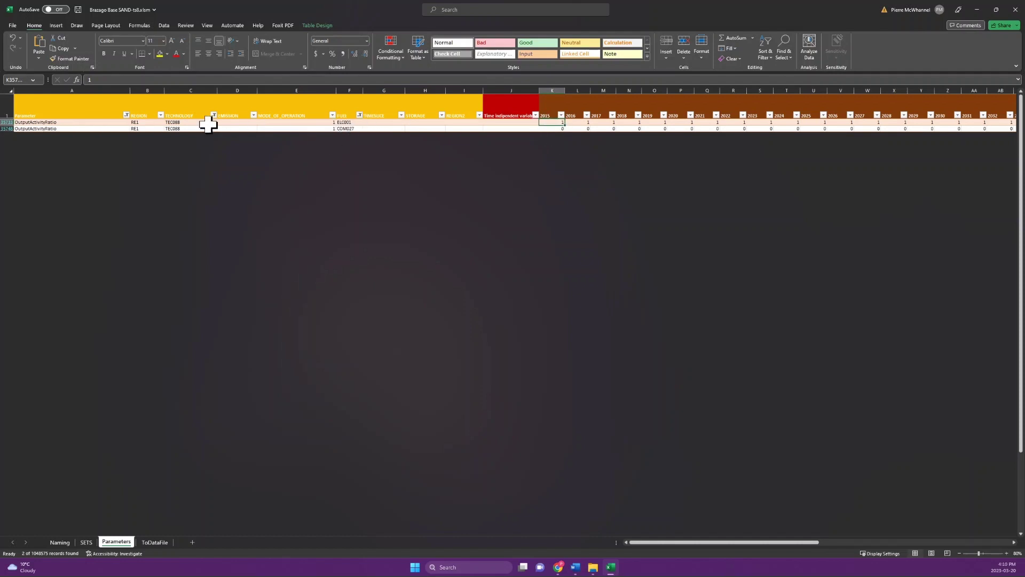
Step: Add InputActivityRatio to the Parameter filter alongside OutputActivityRatio
left_click(126, 116)
mouse_move(69, 188)
left_click(46, 217)
left_click(75, 322)
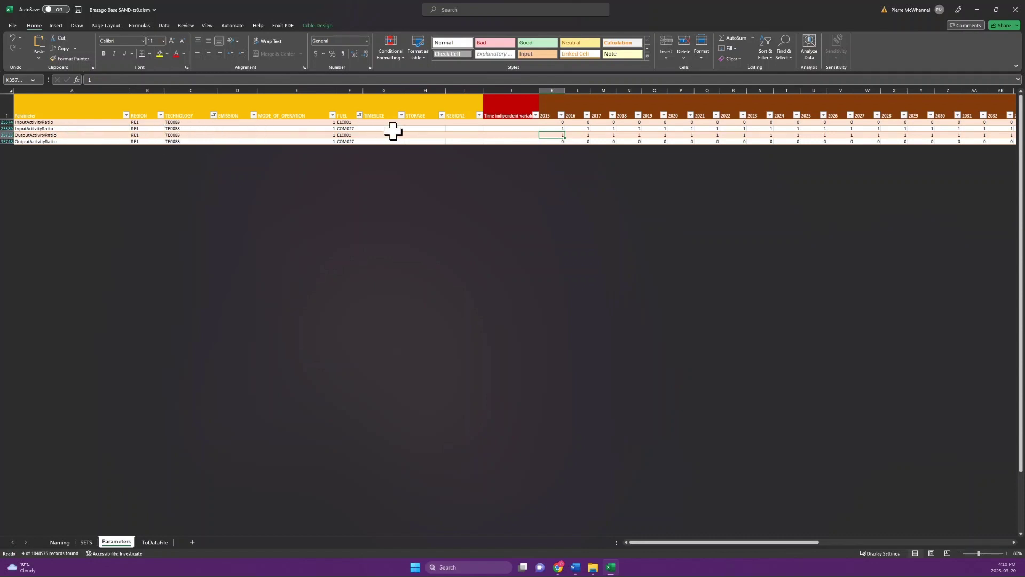
Step: Check TEC088's 2015 COM027 input ratio, then leave the workbook
left_click(557, 128)
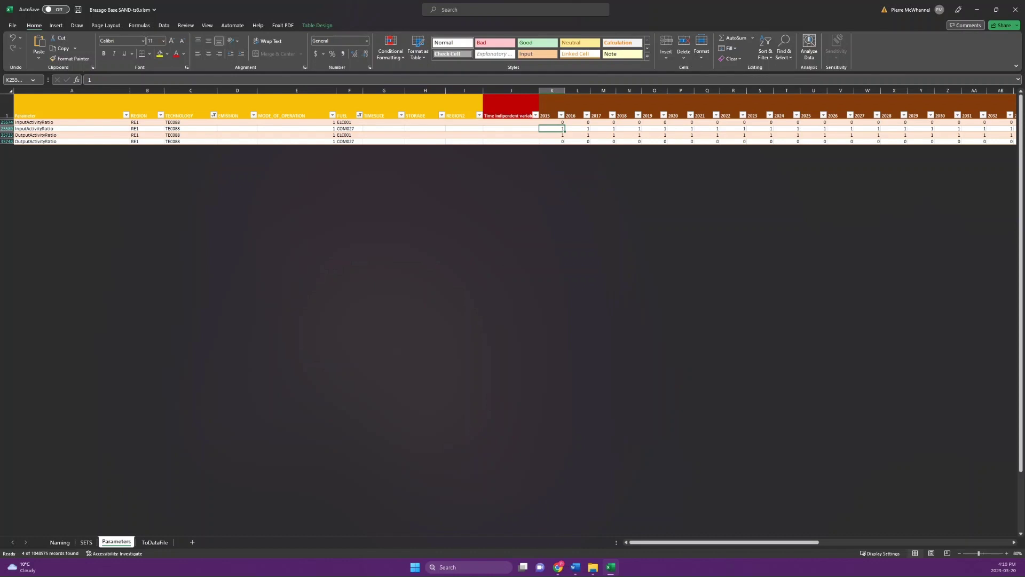
key("alt+Tab")
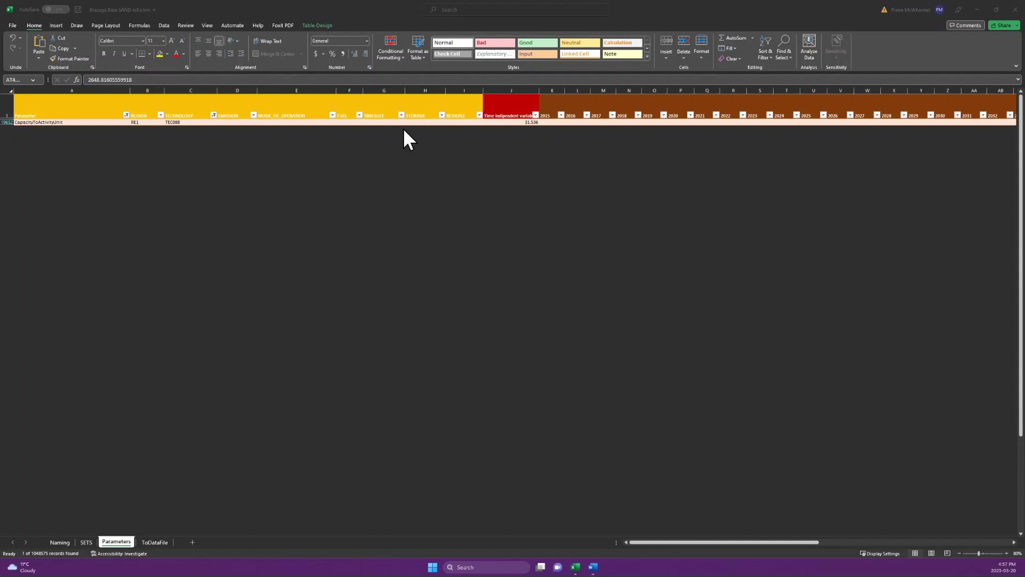
Step: Select TEC088's CapacityToActivityUnit value of 31.536 in column J
left_click(516, 123)
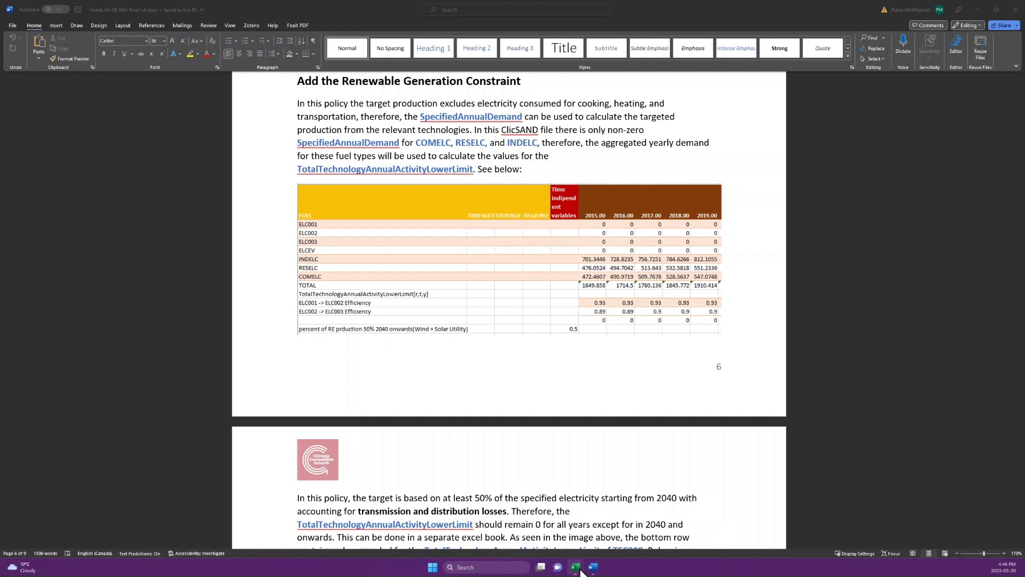
Step: Bring the Brazago Base SAND workbook back to the front from the Excel taskbar preview
mouse_move(576, 567)
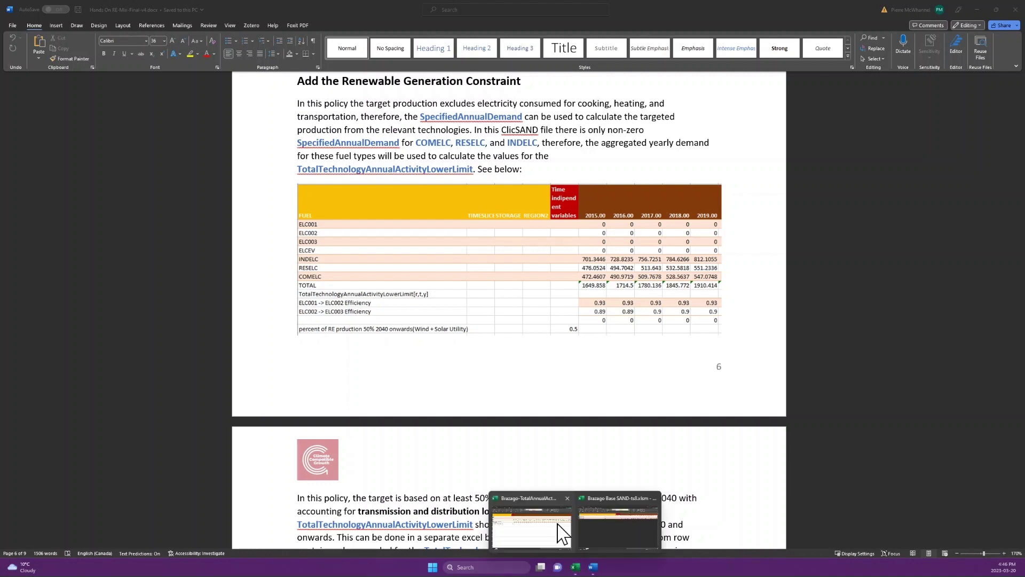
left_click(603, 521)
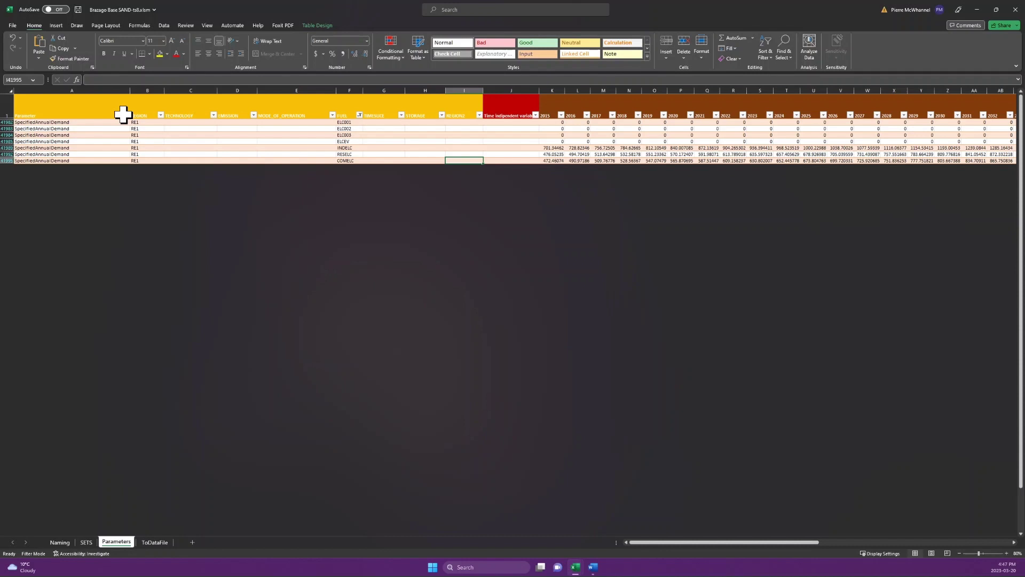
Step: Select the first RE1 SpecifiedAnnualDemand row in the filtered Parameters table
left_click(125, 128)
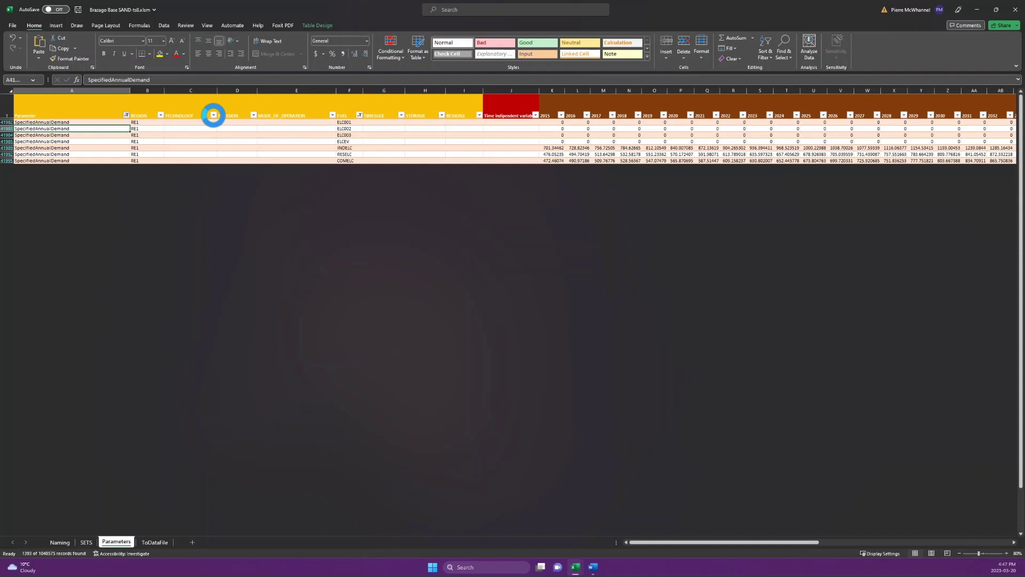
Step: Filter TECHNOLOGY to PWRDIST and PWRTRN and FUEL to ELC001–ELC003
left_click(213, 115)
type("PWR")
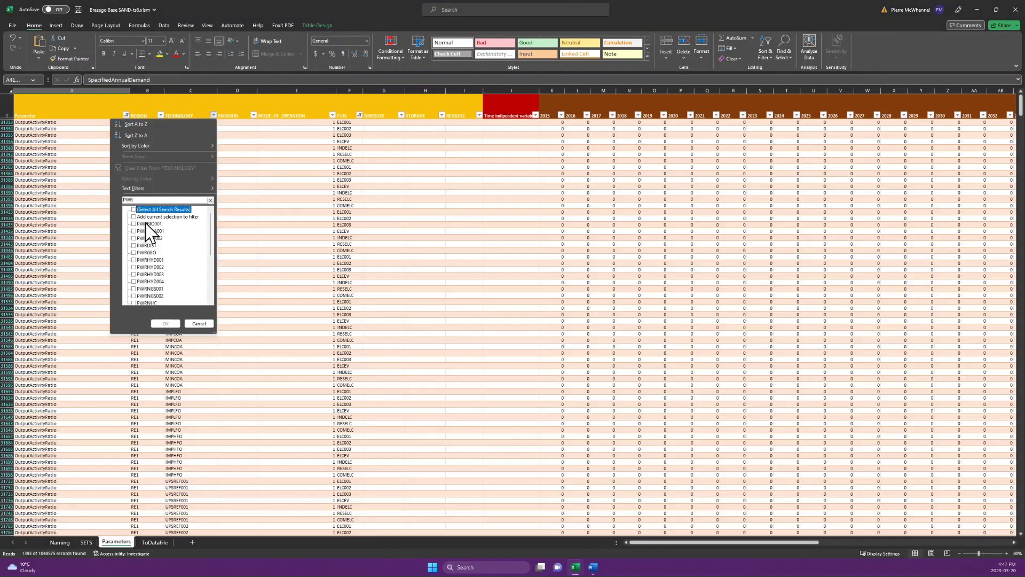
left_click(147, 245)
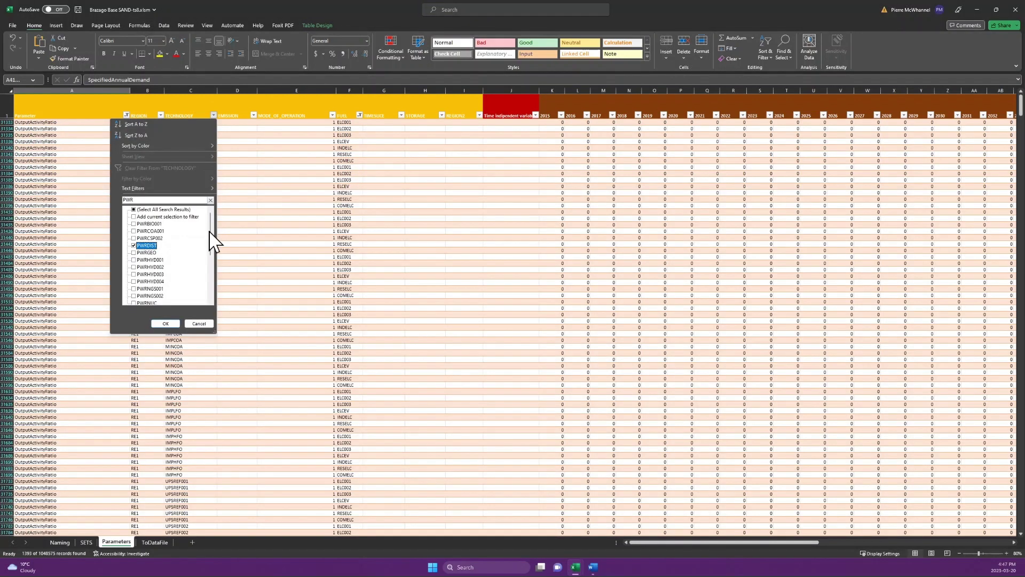
left_click_drag(211, 235, 212, 283)
left_click(147, 259)
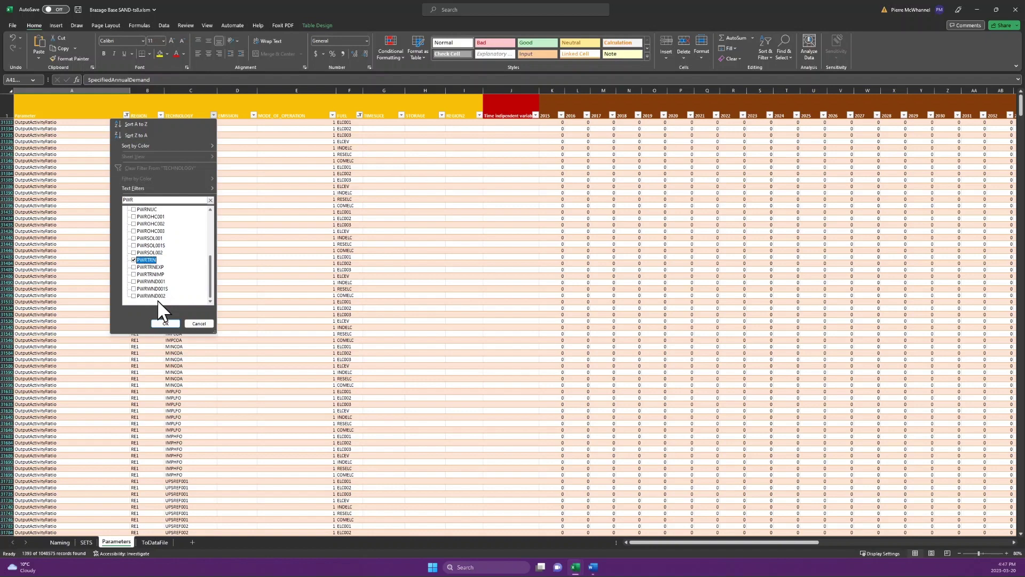
left_click(165, 323)
left_click(360, 115)
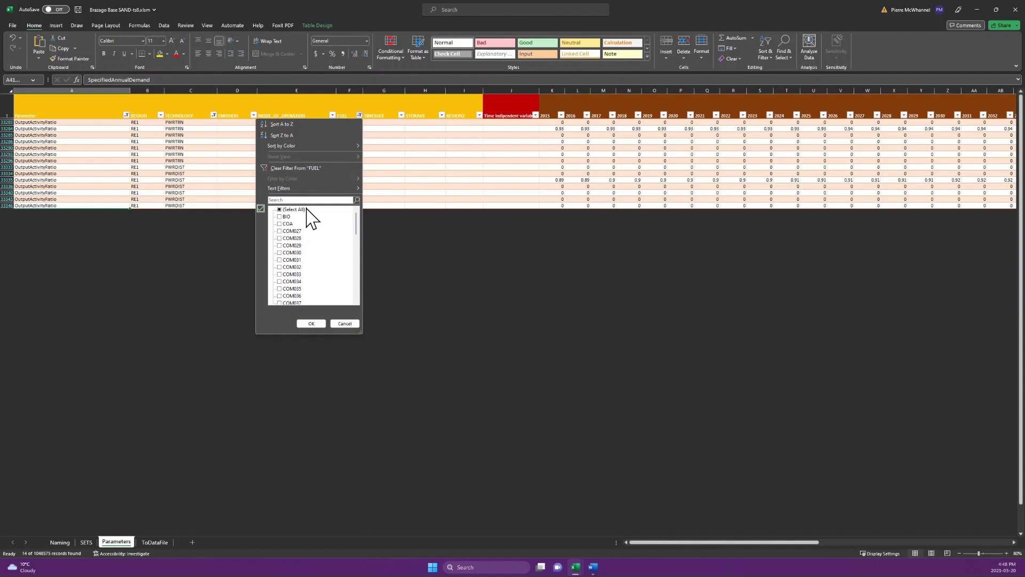
key("Return")
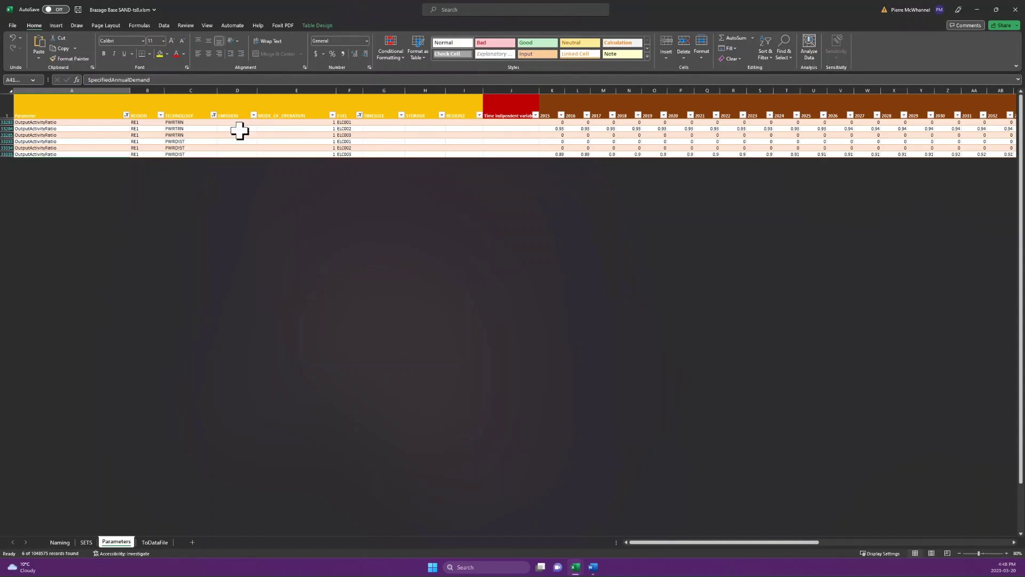
Step: Select the PWRTRN and PWRDIST rows and paste values across PWRTRN's 2015–2023 cells
left_click(349, 129)
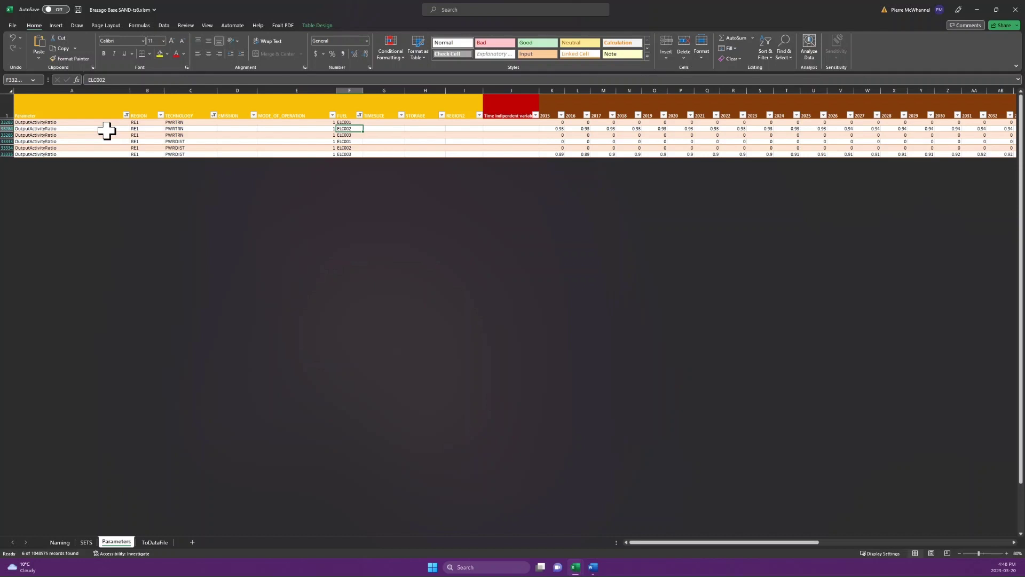
left_click(191, 153)
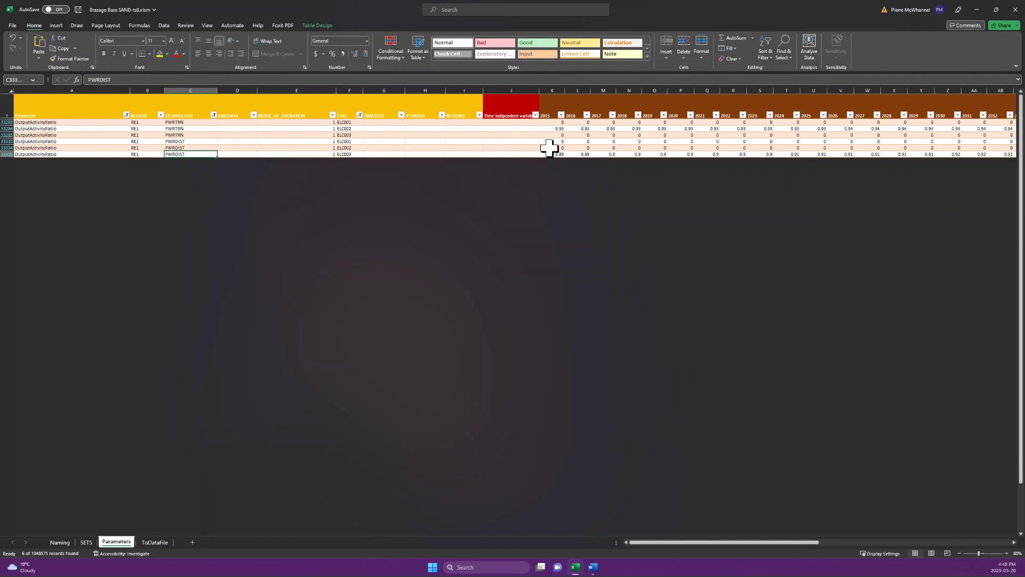
type("0.93\t0.93\t0.93\t0.93\t0.93\t0.93\t0.93\t0.93\t0.93")
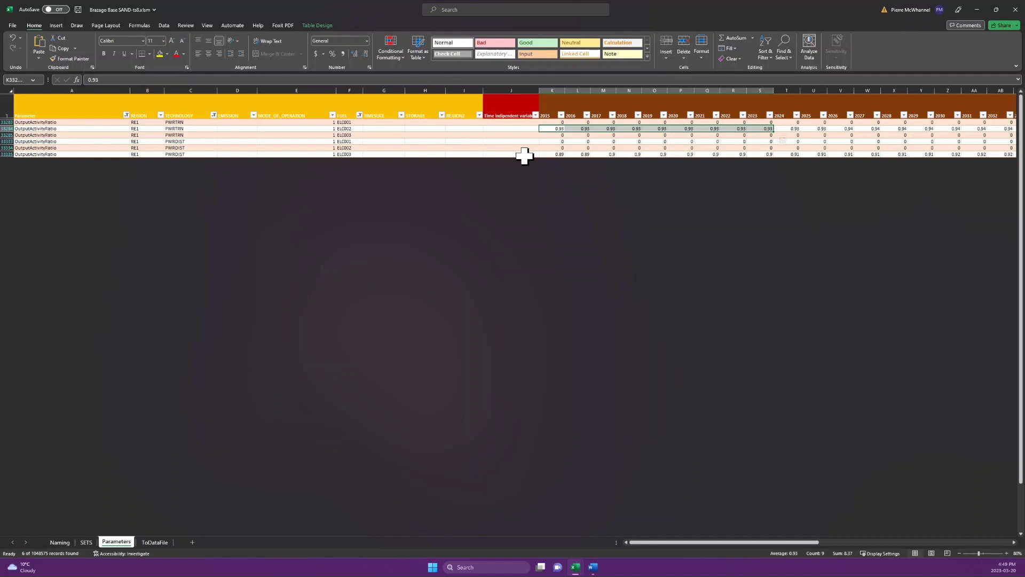
Step: In the calculation workbook, review the efficiency values, 2015 sector demands and row 13 formula
key("alt+Tab")
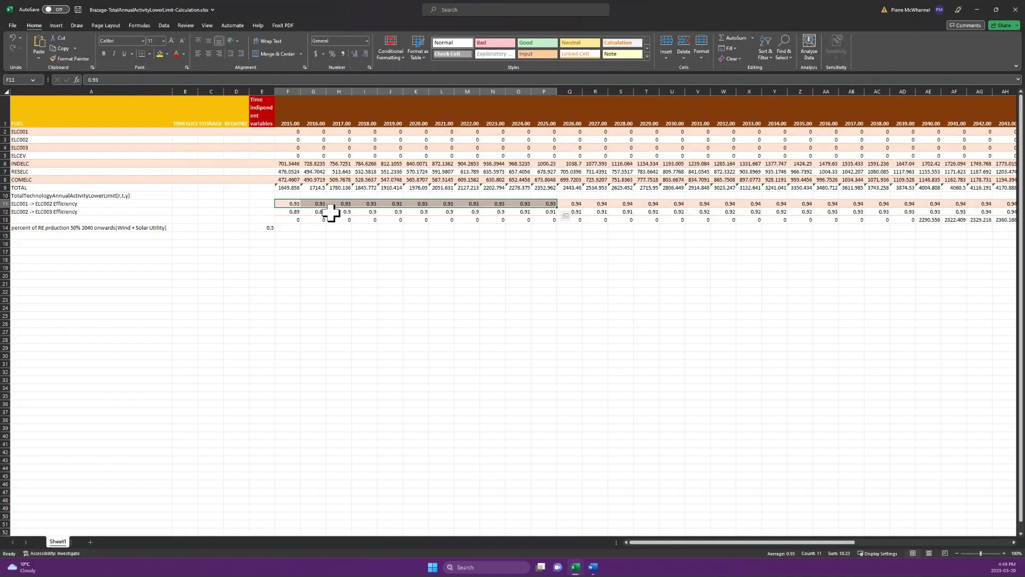
left_click_drag(285, 211, 501, 212)
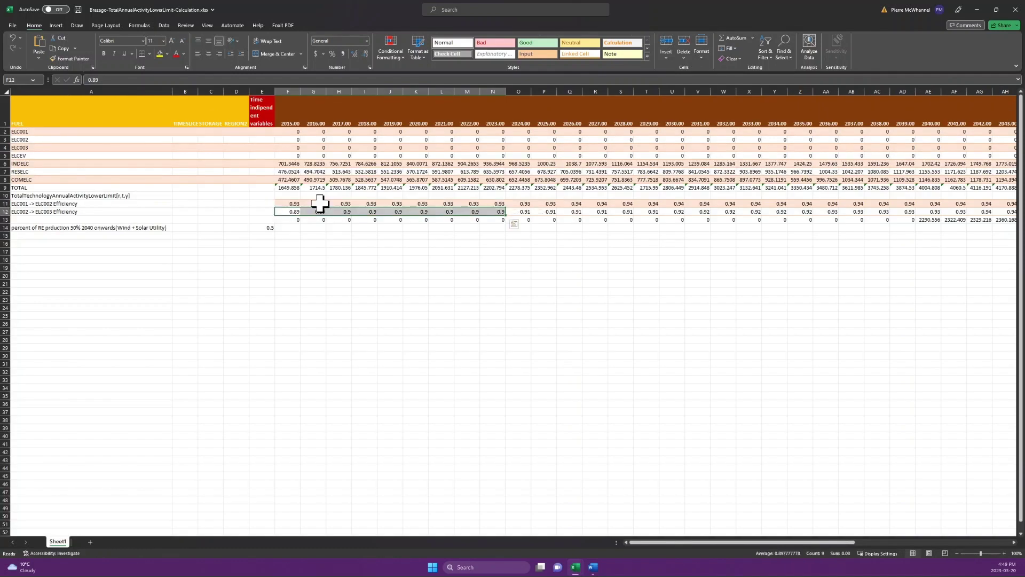
left_click(289, 196)
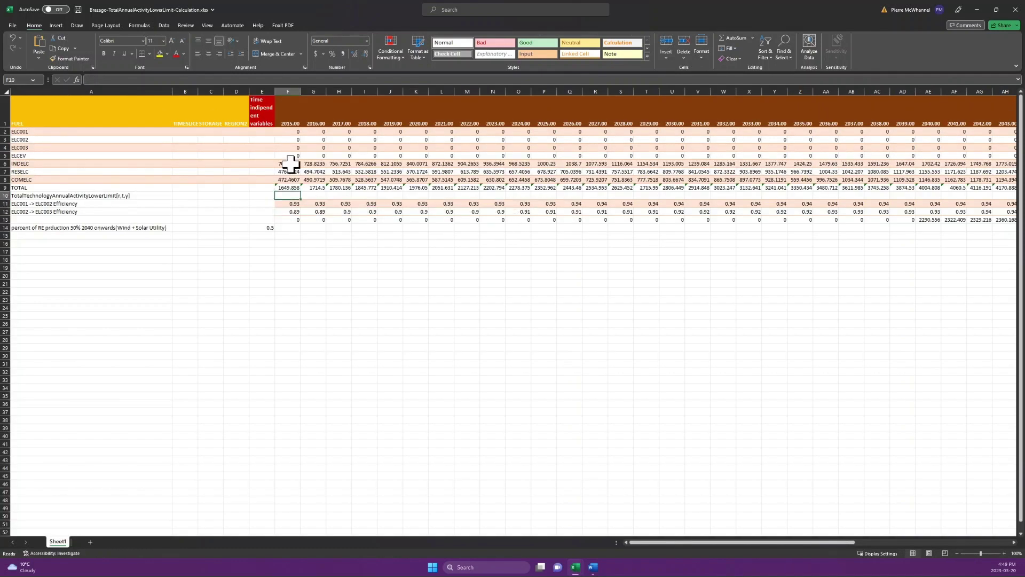
left_click_drag(290, 164, 289, 182)
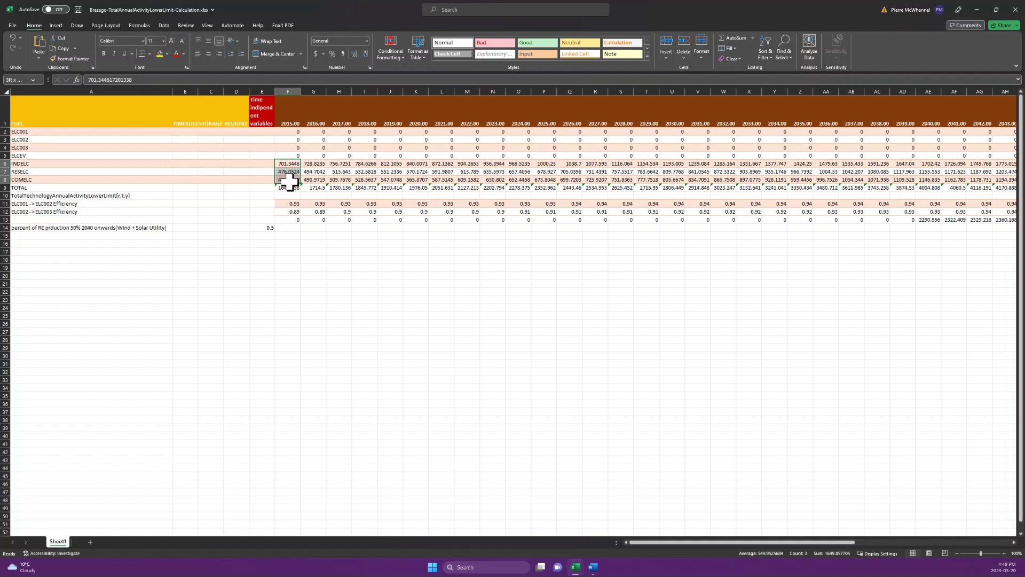
key("Down")
key("Down")
key("Down")
key("Down")
key("Down")
key("Down")
key("Down")
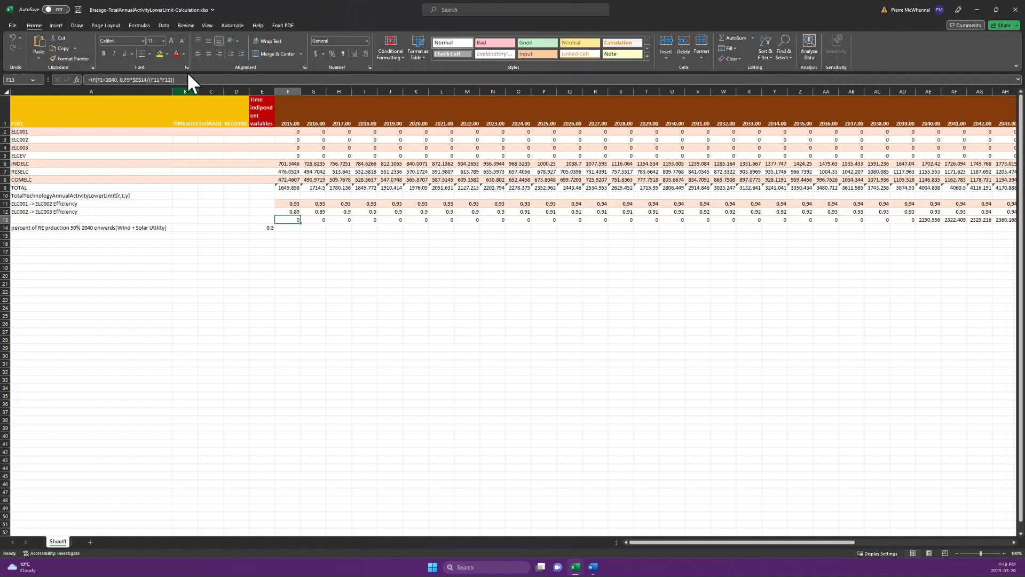
key("F2")
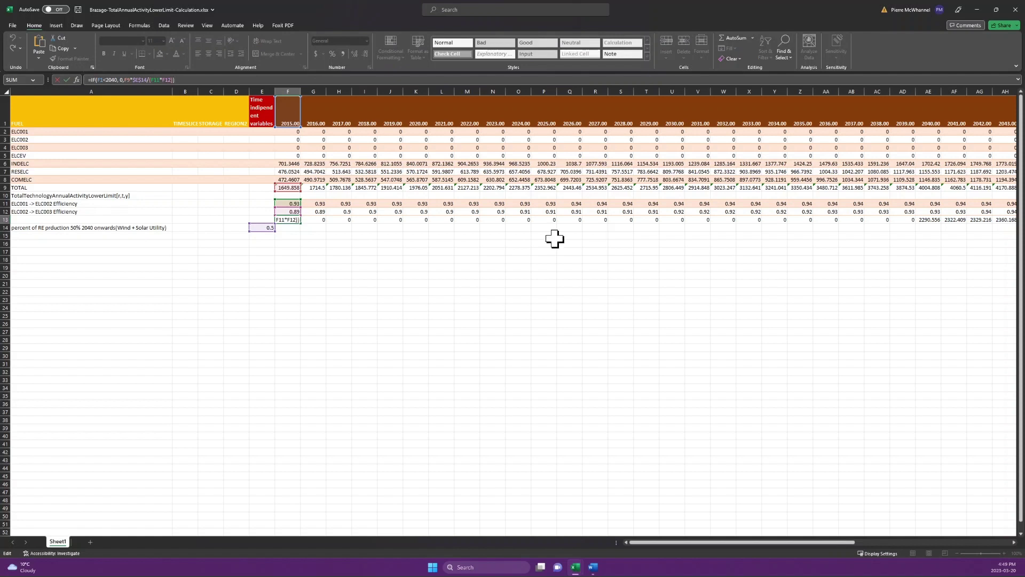
left_click(928, 220)
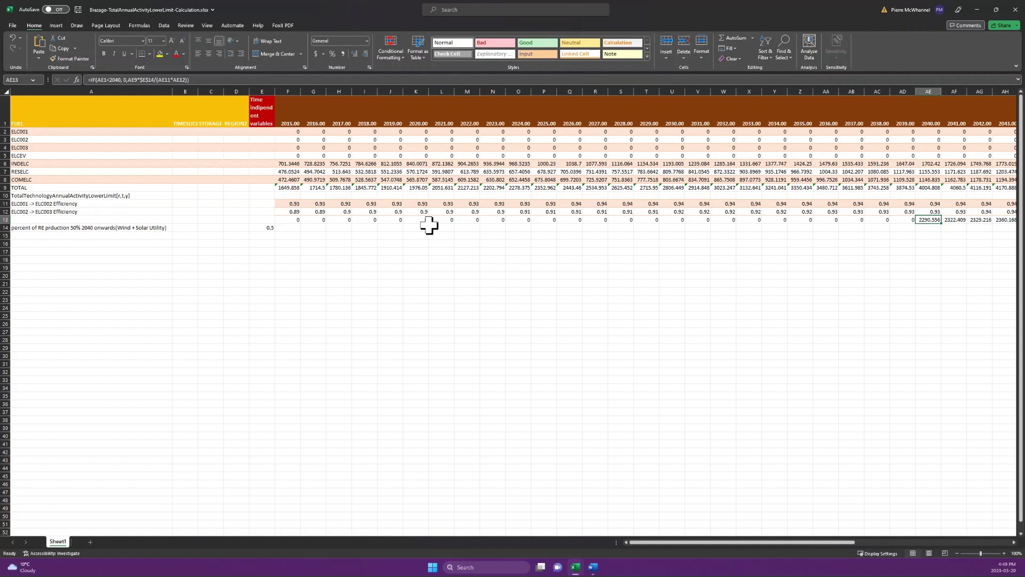
Step: In the Word tutorial, scroll to the 2040 lower-limit derivation and TEC088 values table
key("alt+Tab")
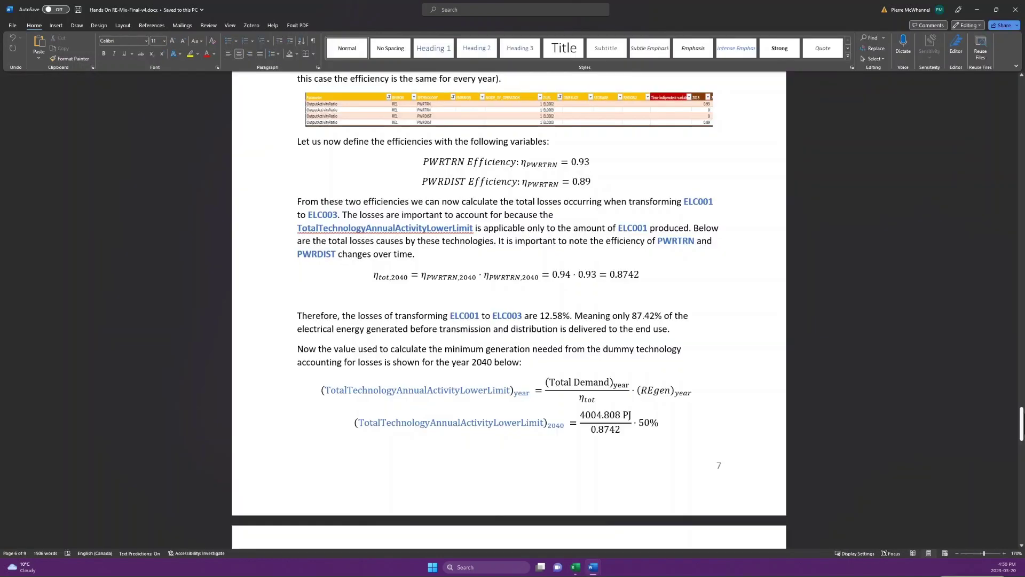
scroll(509, 305, "down", 1)
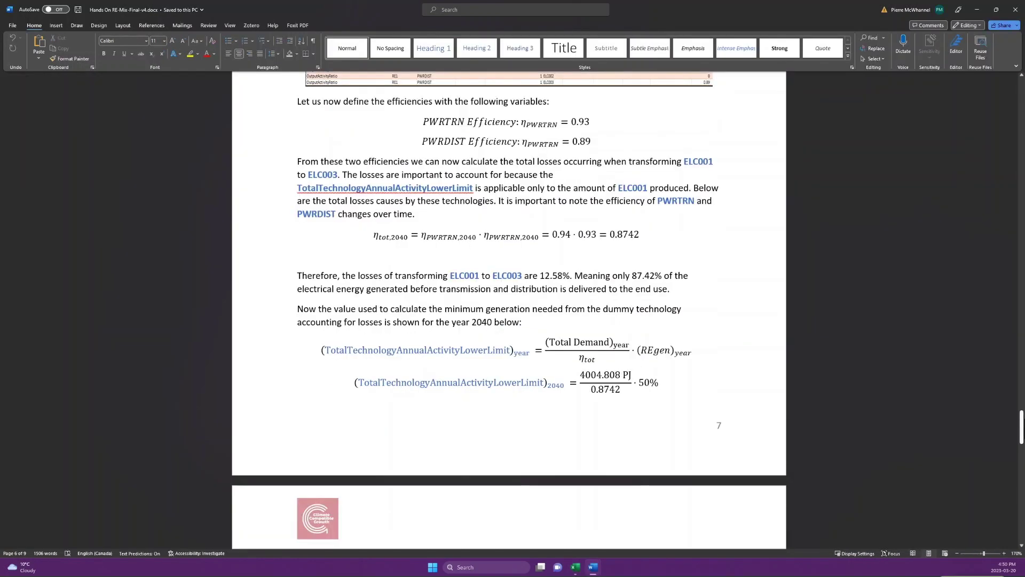
scroll(507, 224, "down", 3)
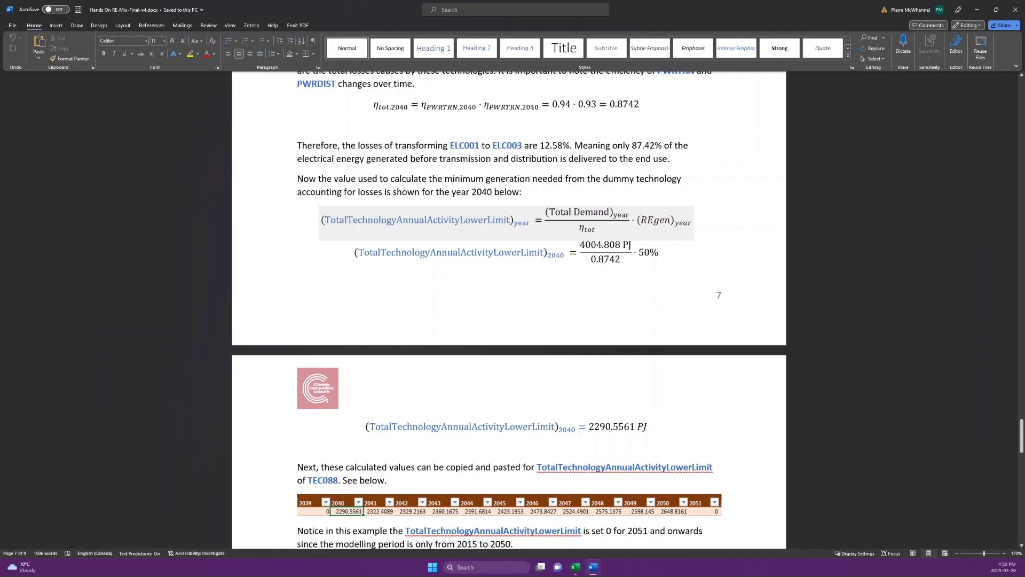
double_click(642, 145)
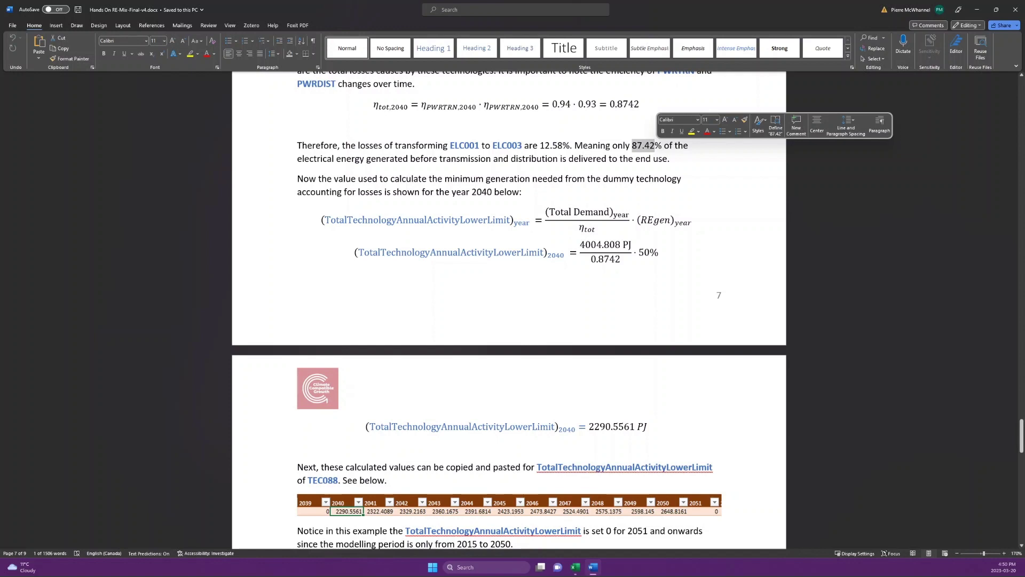
left_click_drag(584, 245, 621, 244)
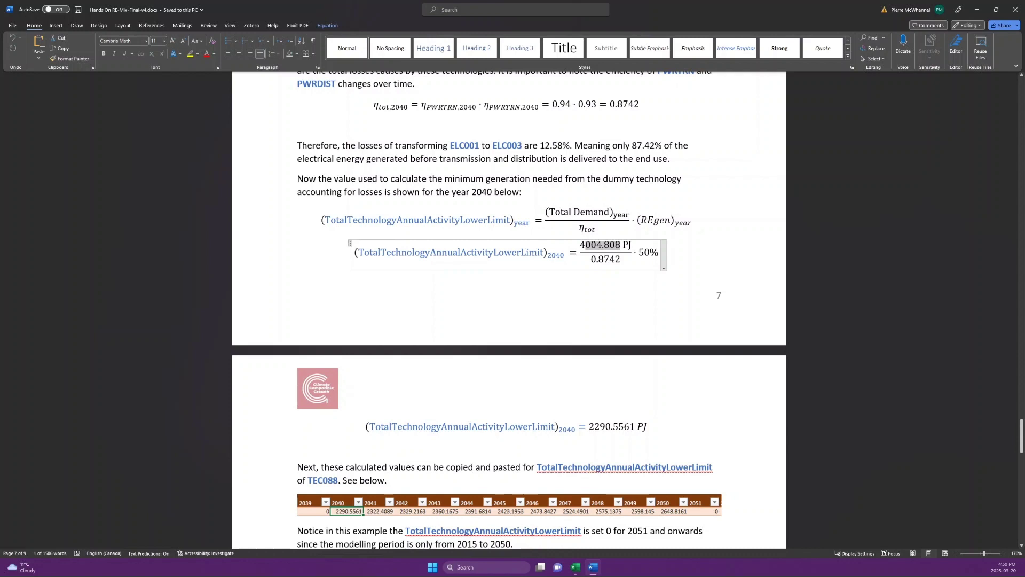
Step: In the calculation workbook, select row 13's lower-limit values for 2040 through 2050
key("alt+Tab")
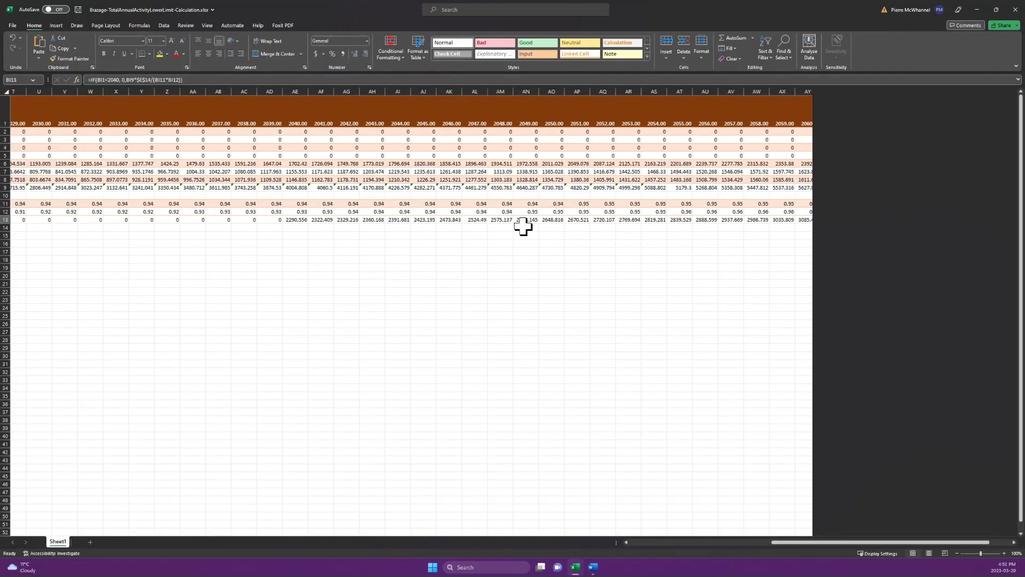
key("ctrl+Right")
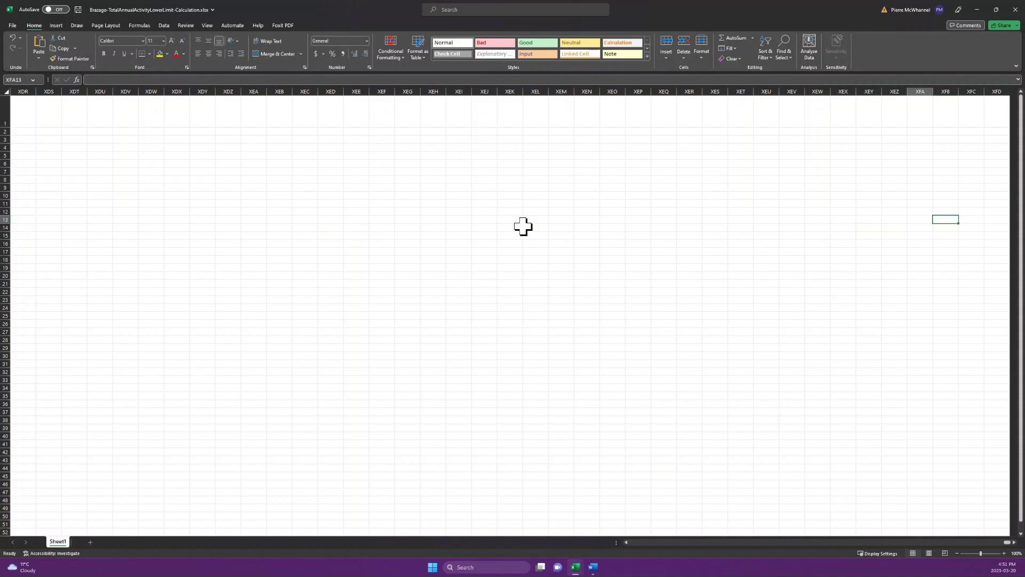
key("ctrl+Left")
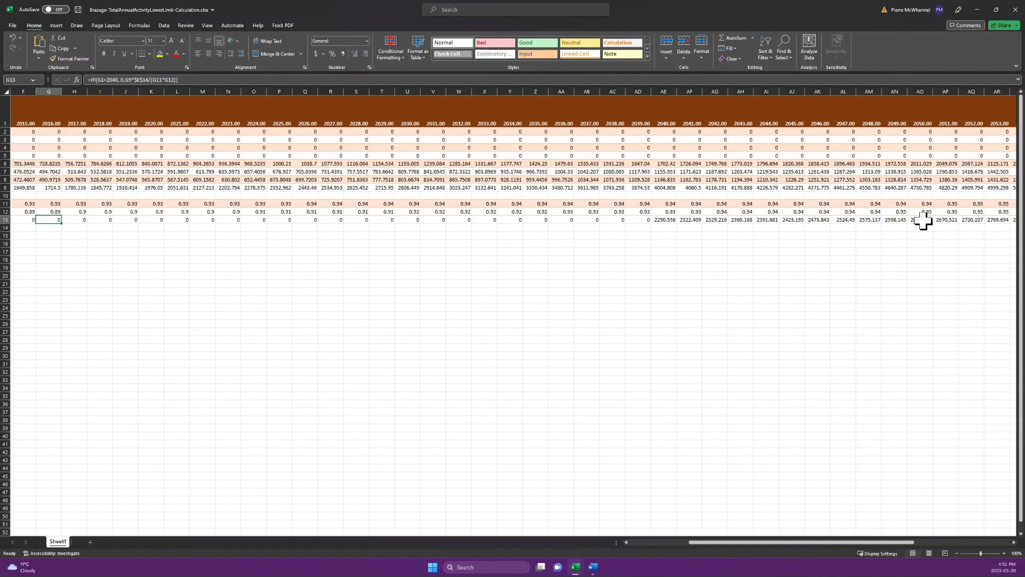
left_click(923, 220)
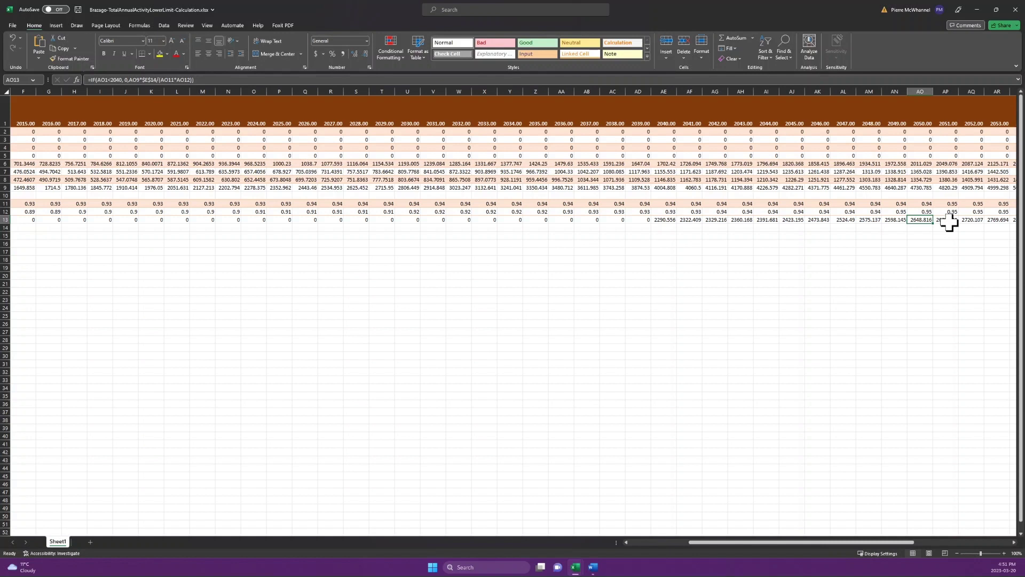
left_click_drag(930, 221, 713, 221)
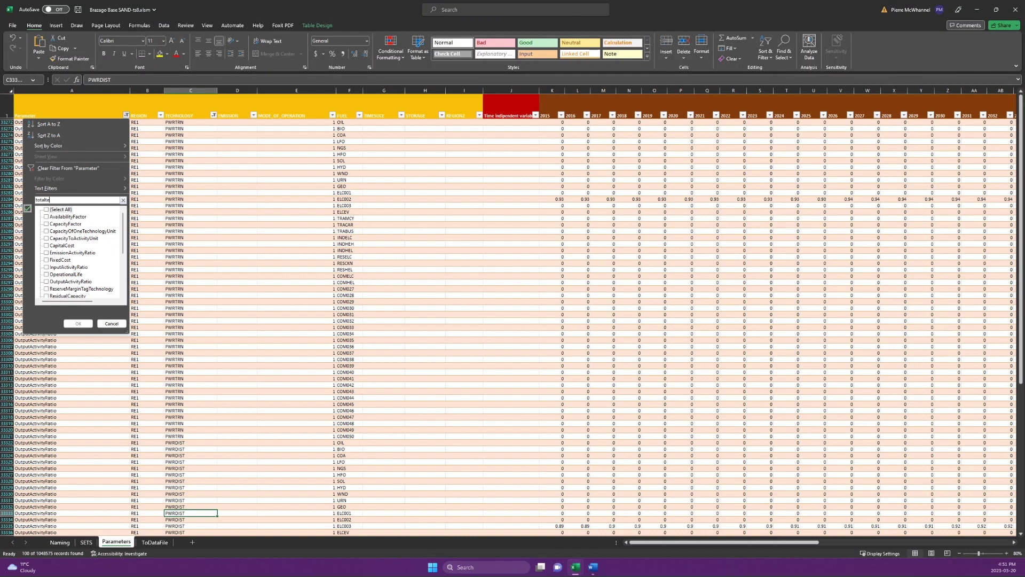
Step: Filter the Parameter column to only TotalTechnologyAnnualActivityLowerLimit via a 'totaltechnolo' search
type("ch")
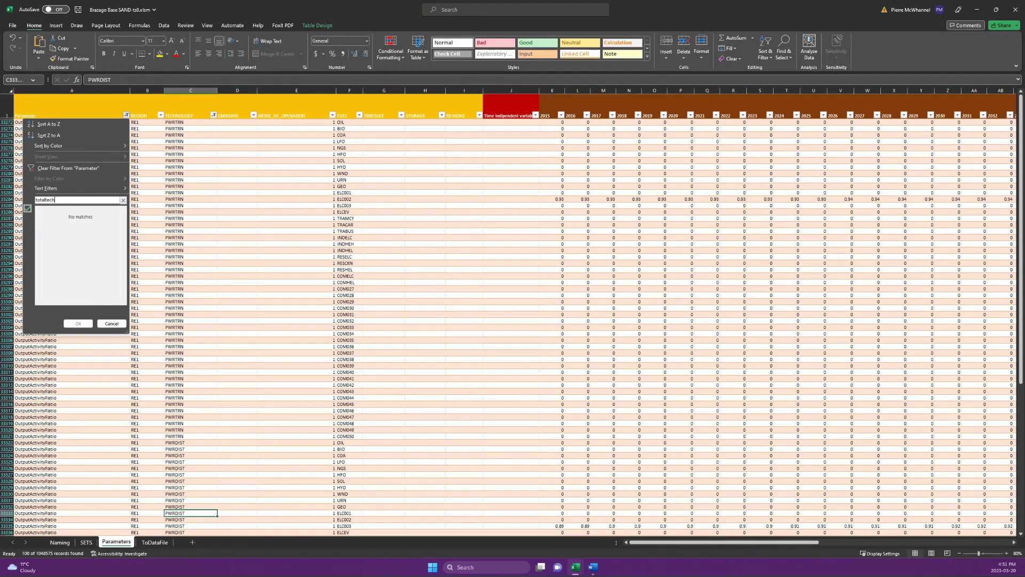
type("nolo")
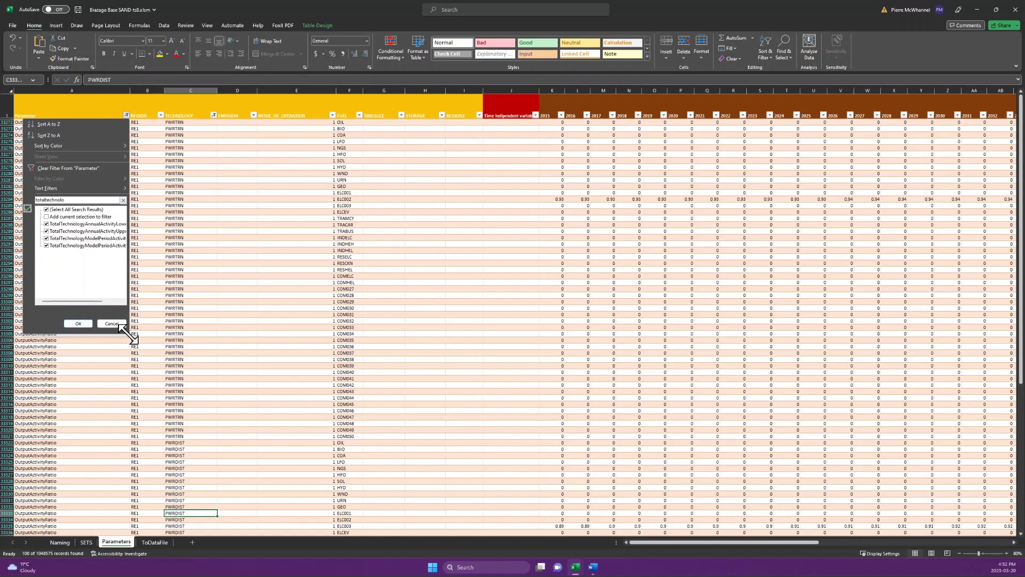
left_click_drag(129, 336, 187, 346)
left_click(47, 209)
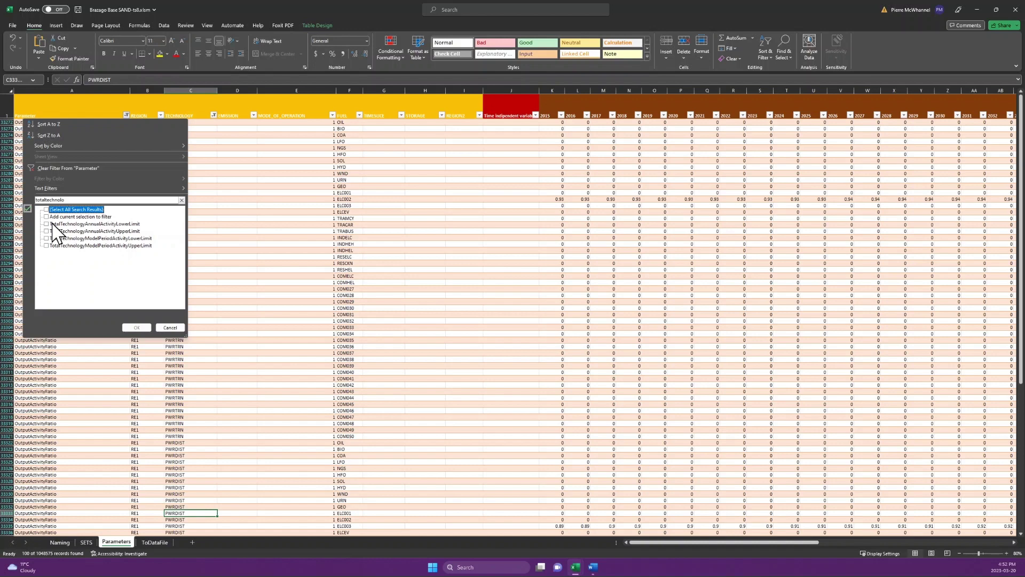
left_click(52, 224)
left_click(136, 327)
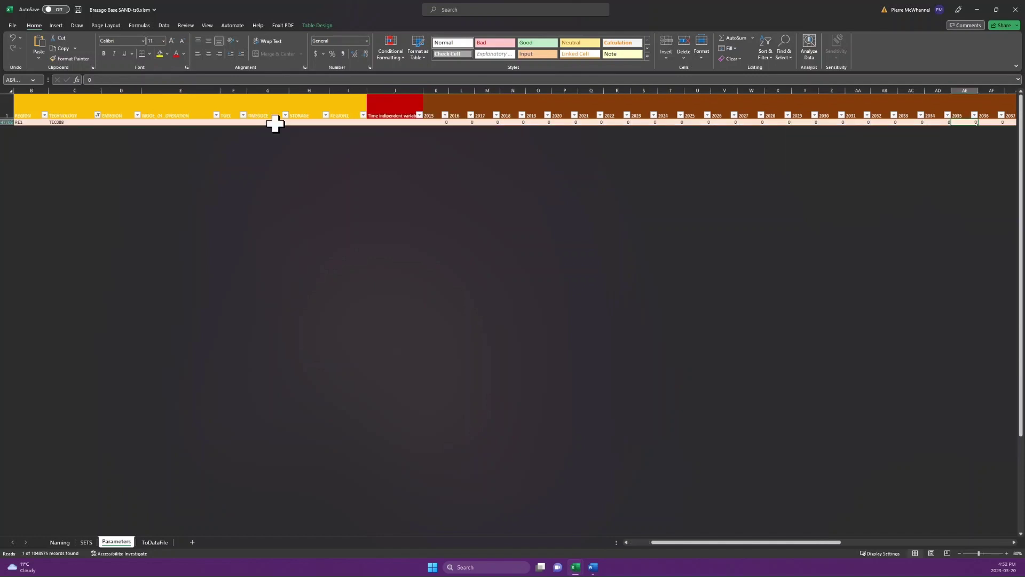
key("Right")
key("Right")
key("Right")
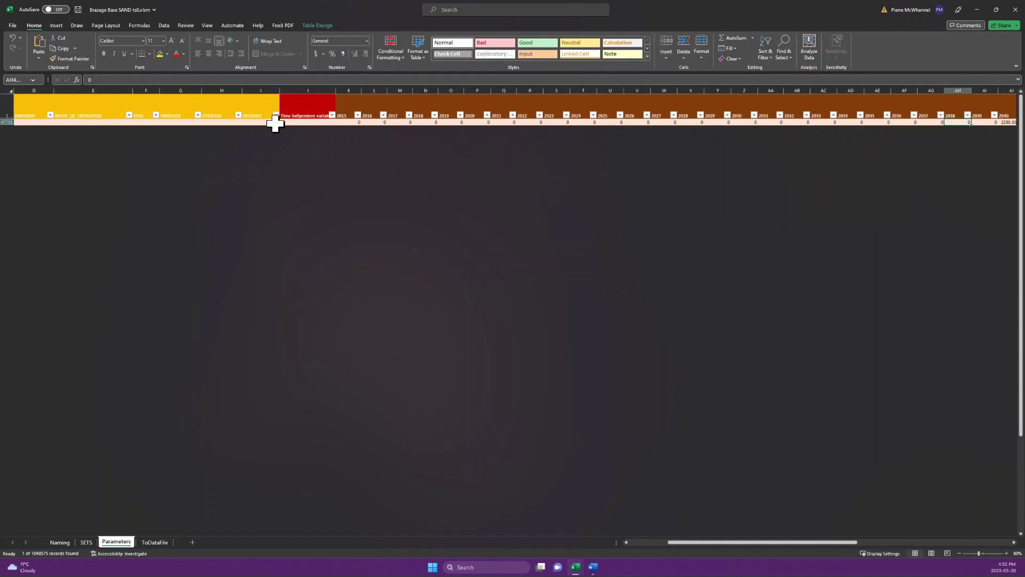
key("Right")
key("Right")
key("Right")
key("Right")
key("Right")
key("Right")
key("Right")
key("Right")
key("Right")
key("Right")
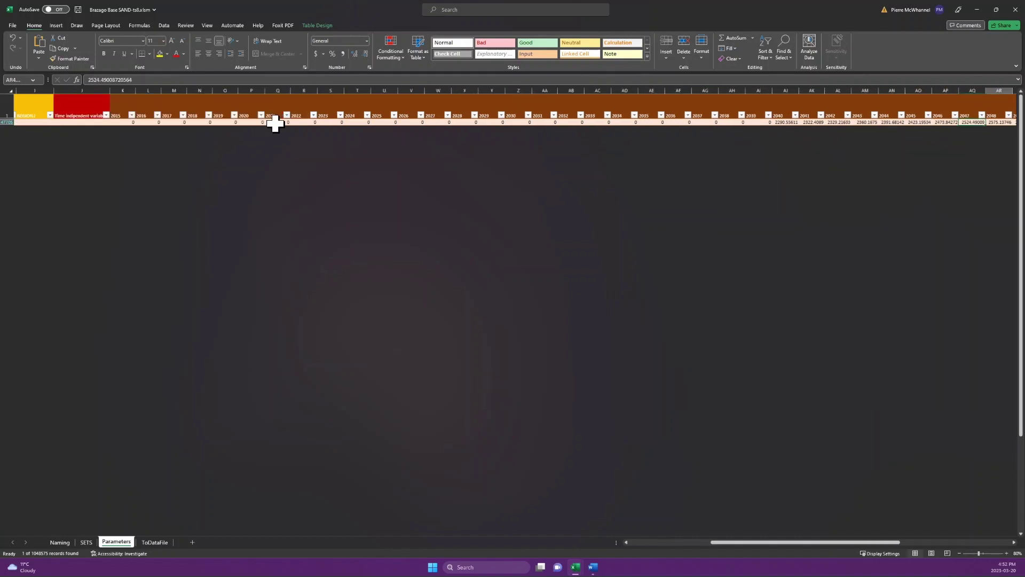
key("Right")
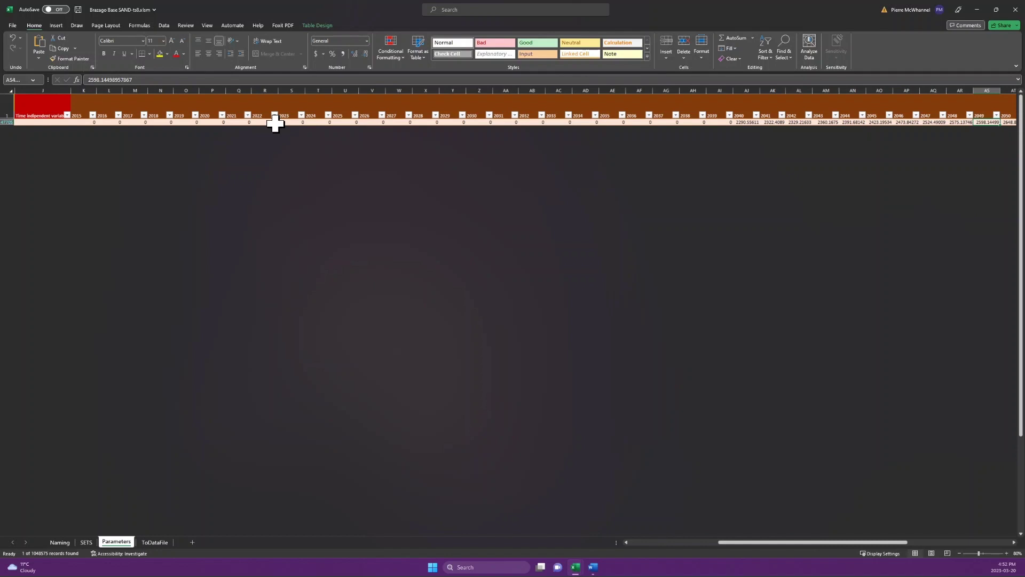
key("Right")
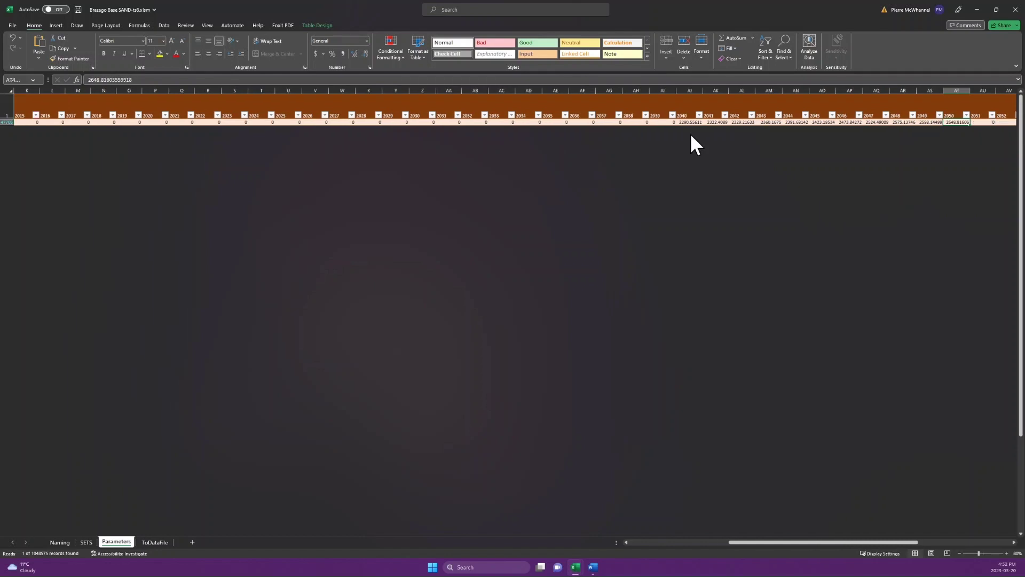